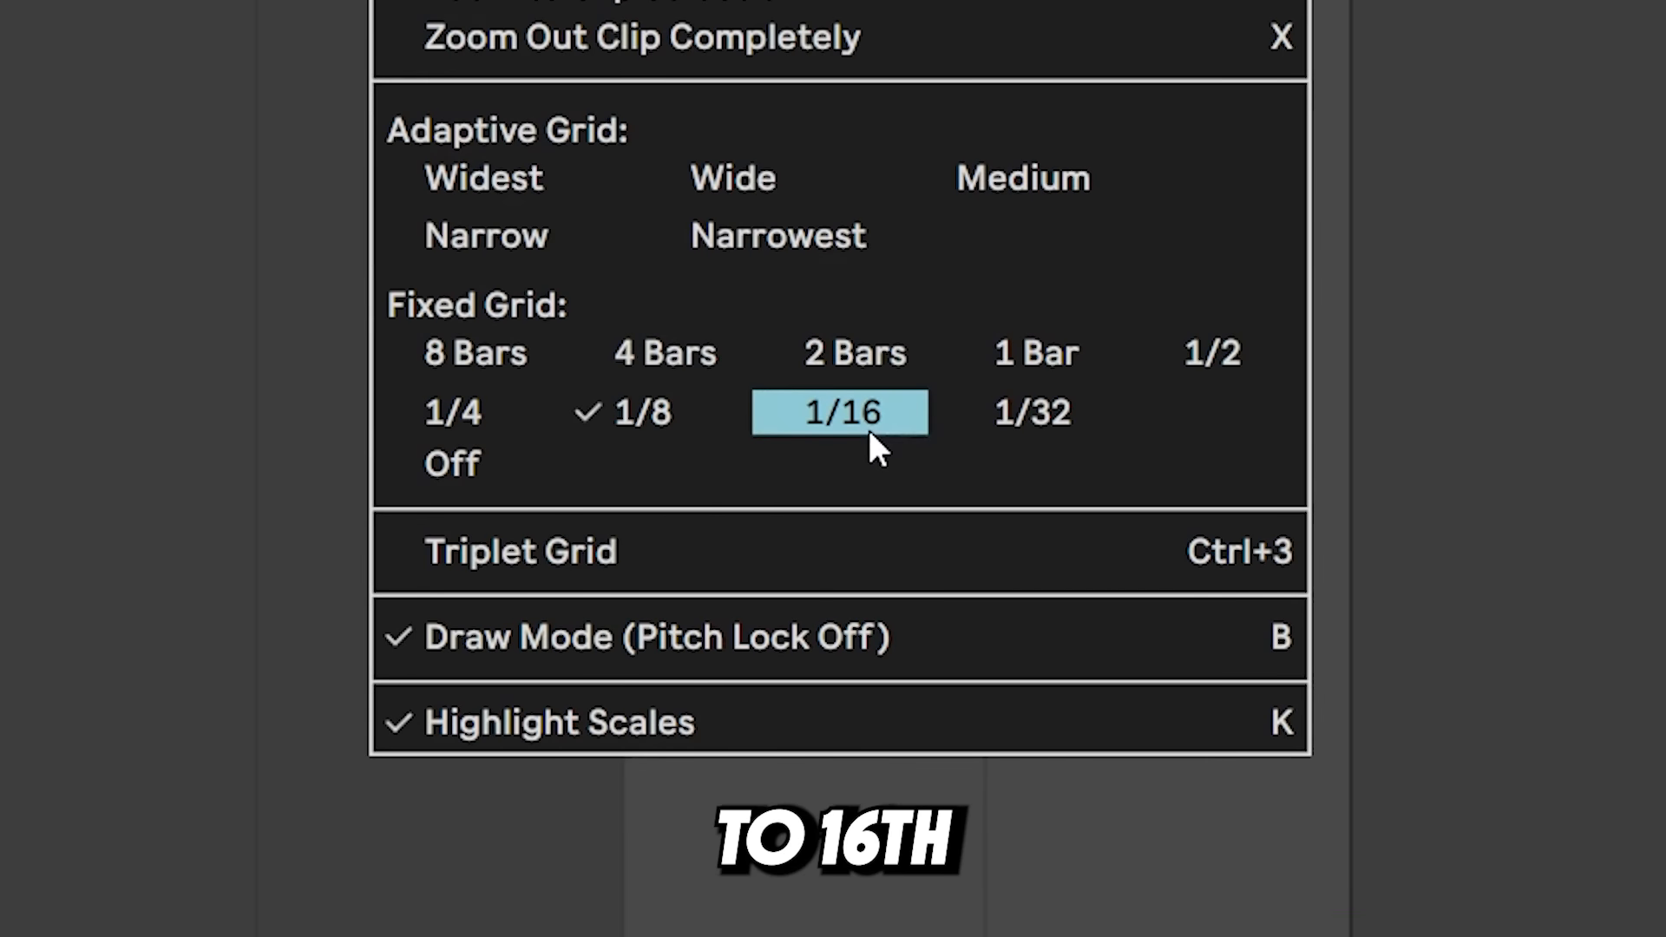
# Step: Set the fixed grid to 1/16 and add a Clap Adr ghost note after the clap at 2.2
pyautogui.click(1200, 391)
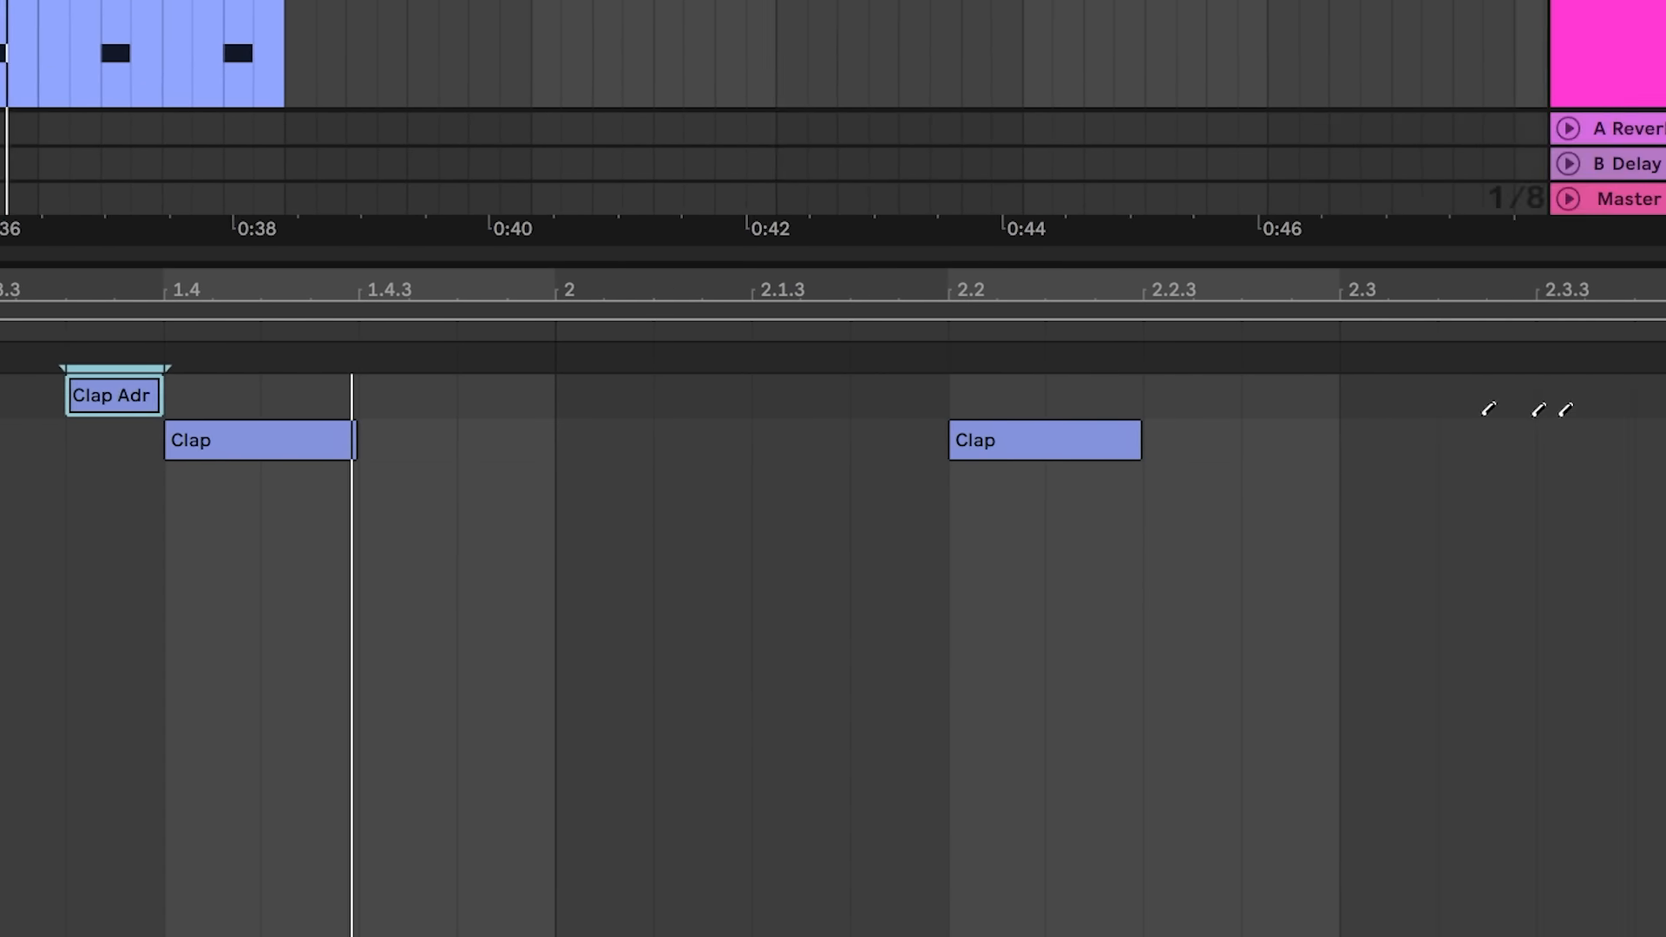
pyautogui.click(1236, 393)
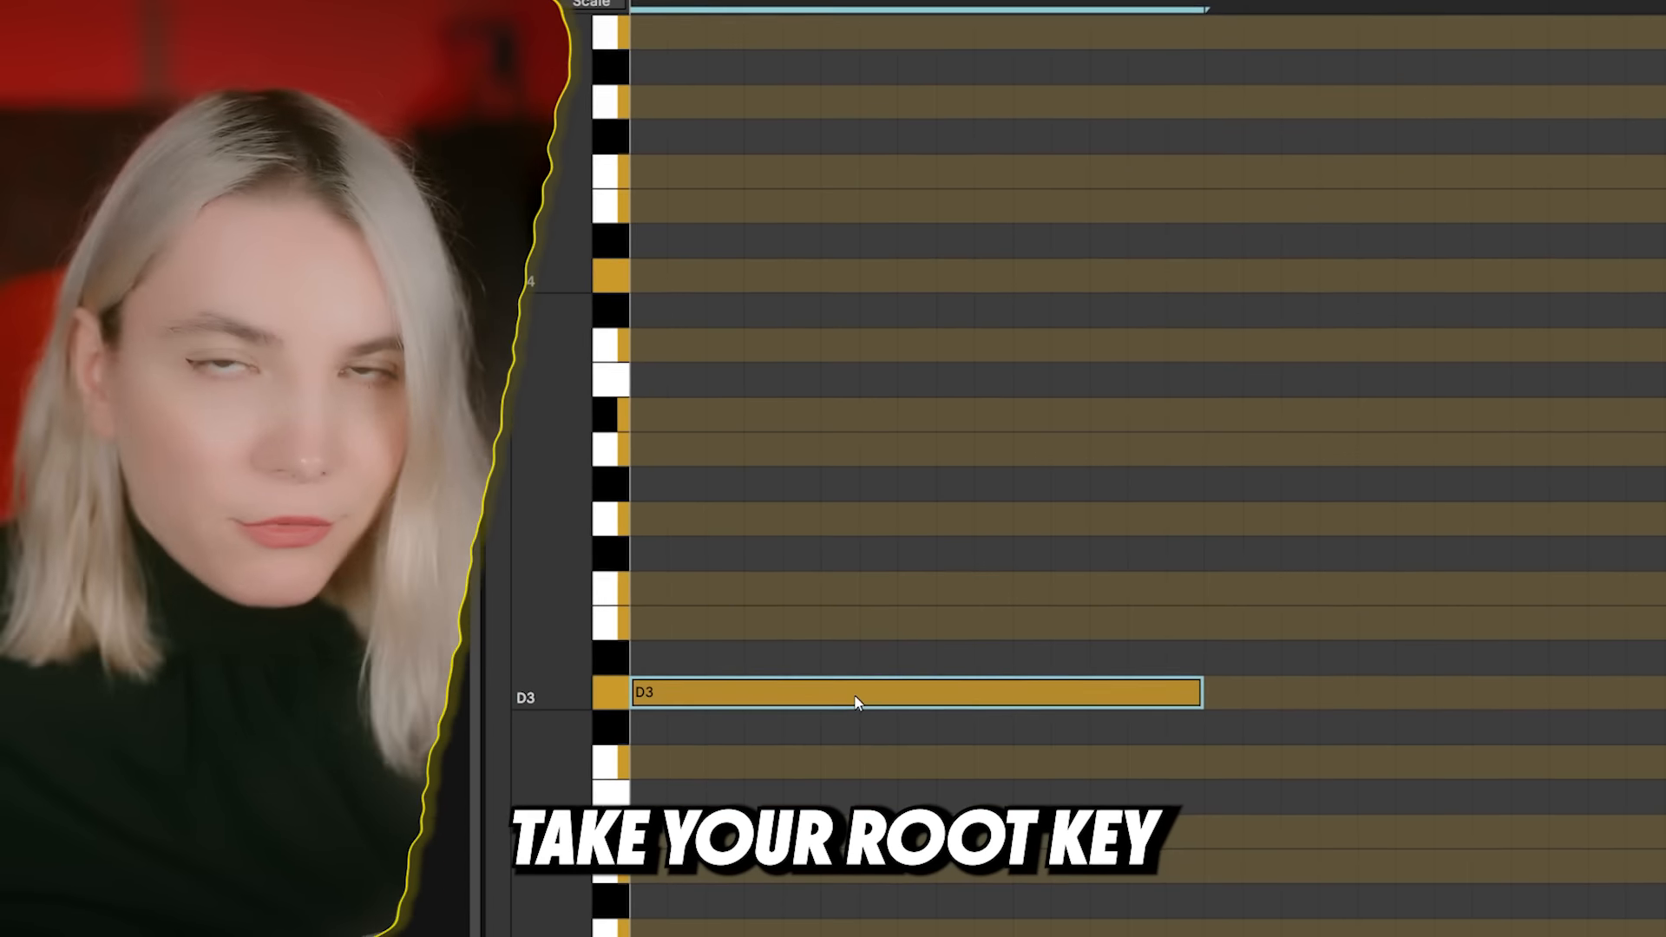
# Step: Copy the D3 note to E3 at 1.1.2 and onward to form a short melody, and copy its clip along the two-bar loop
pyautogui.moveTo(900, 701); pyautogui.dragTo(1447, 639)
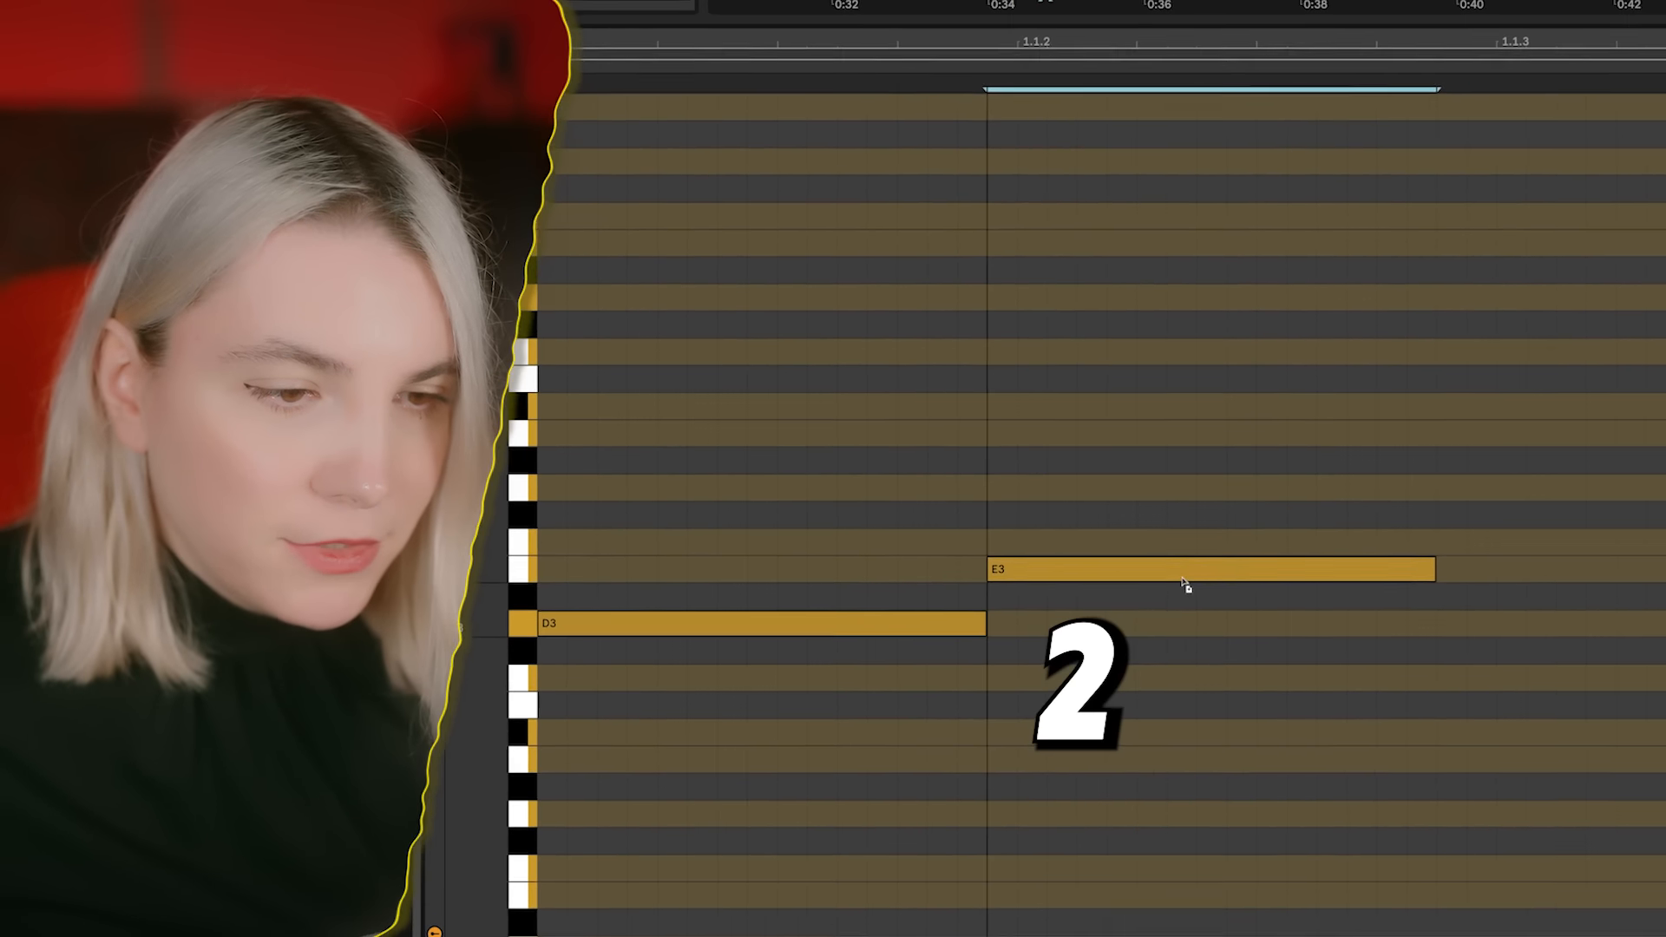
pyautogui.moveTo(1177, 440); pyautogui.dragTo(1653, 405)
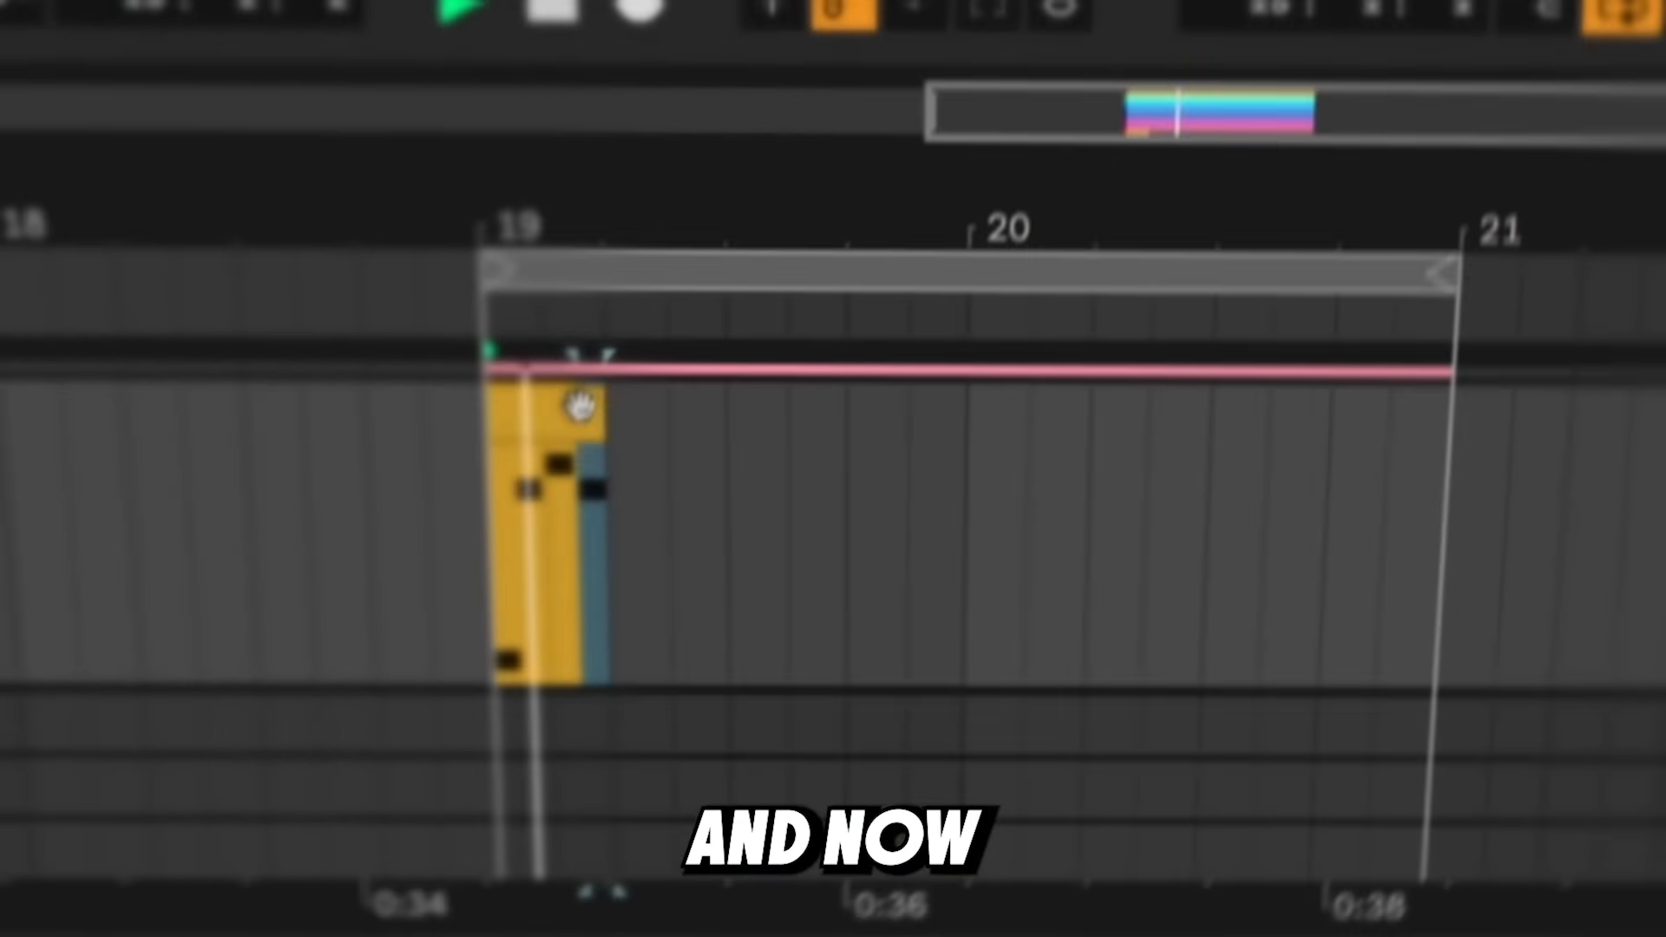
pyautogui.moveTo(577, 390); pyautogui.dragTo(1385, 422)
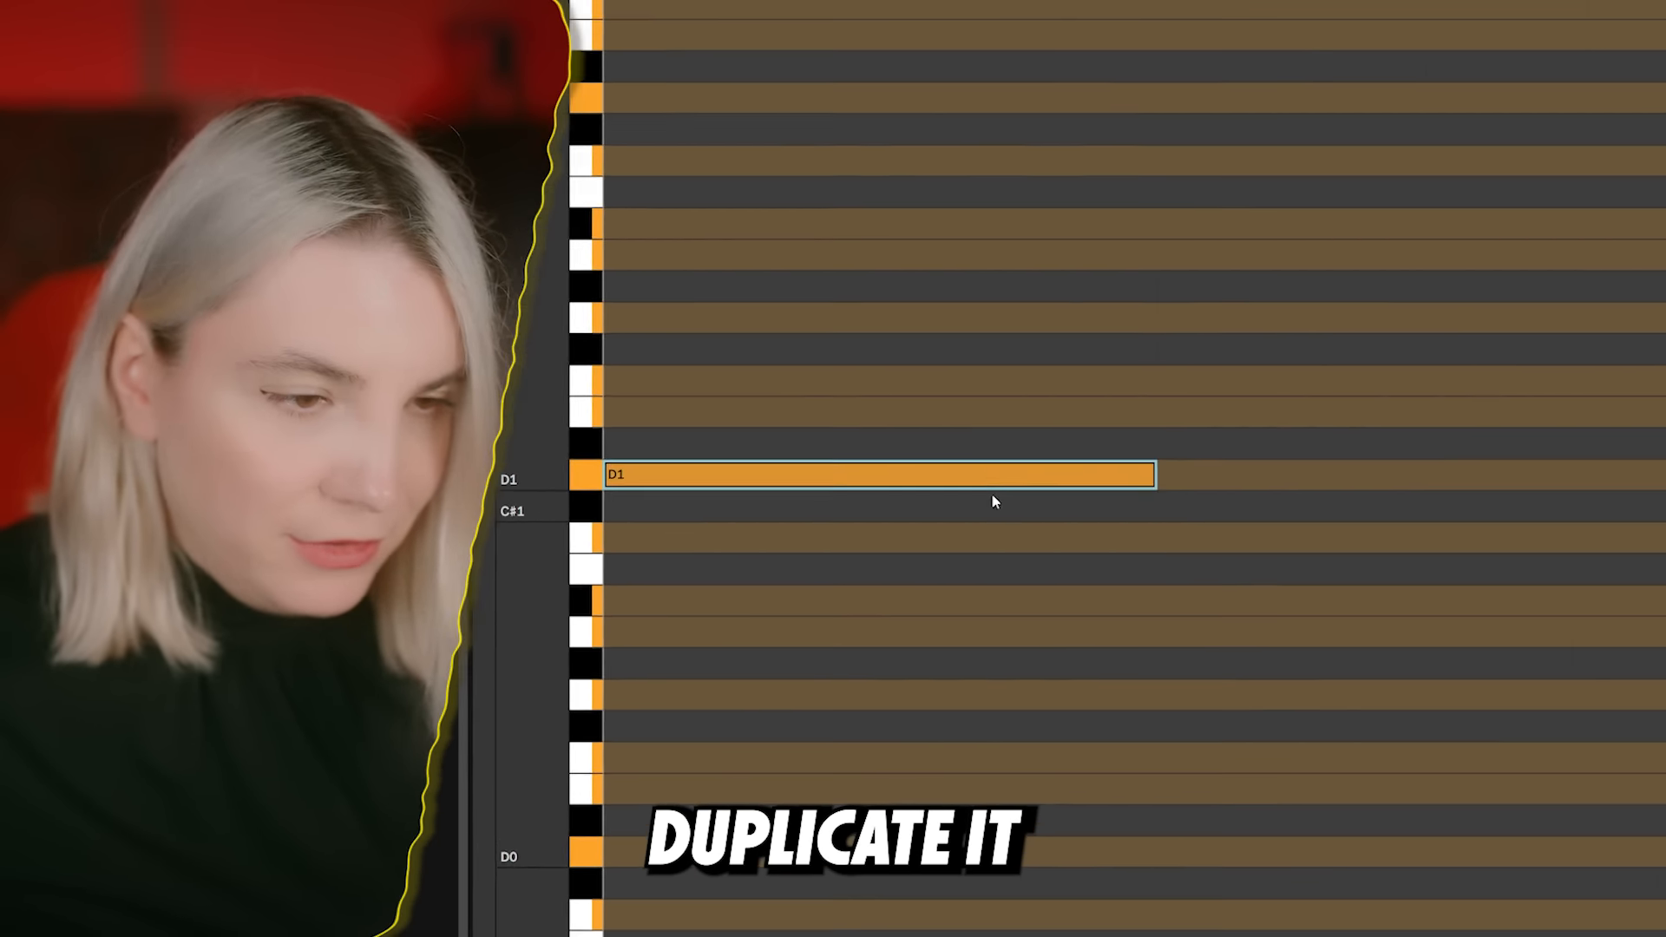
# Step: Duplicate the D1 bass note into a repeating pattern and extend the bass clips to bar 21
pyautogui.hotkey('ctrl', 'd')
pyautogui.moveTo(669, 596); pyautogui.dragTo(669, 596)
pyautogui.hotkey('ctrl', 'd')
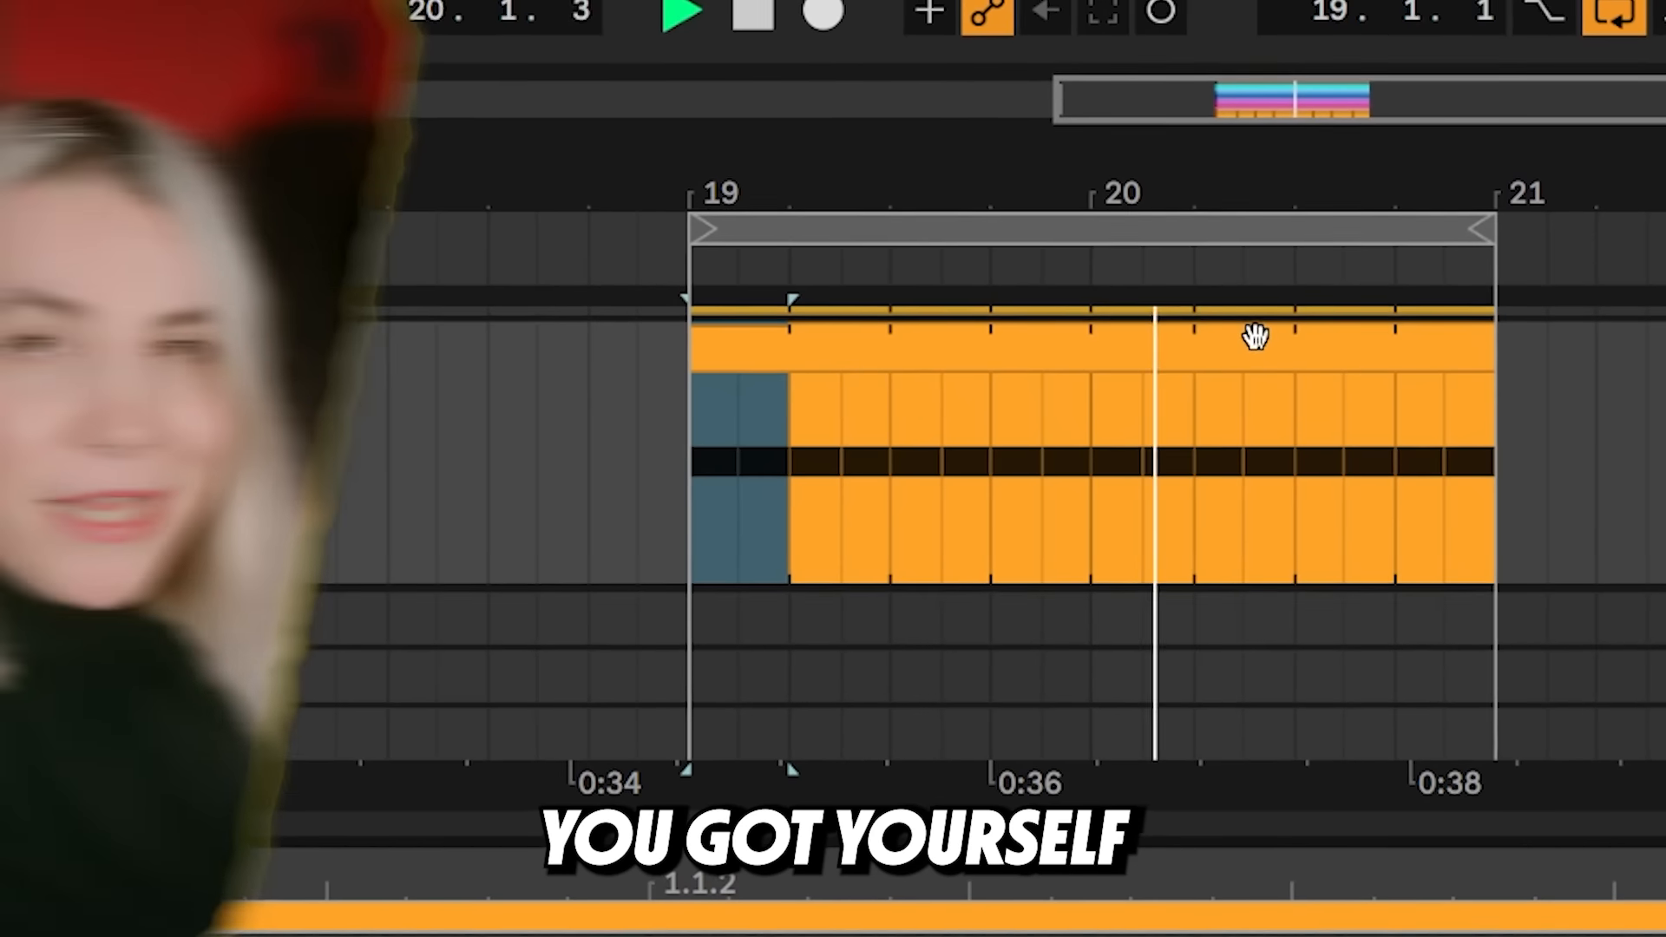
pyautogui.click(1249, 334)
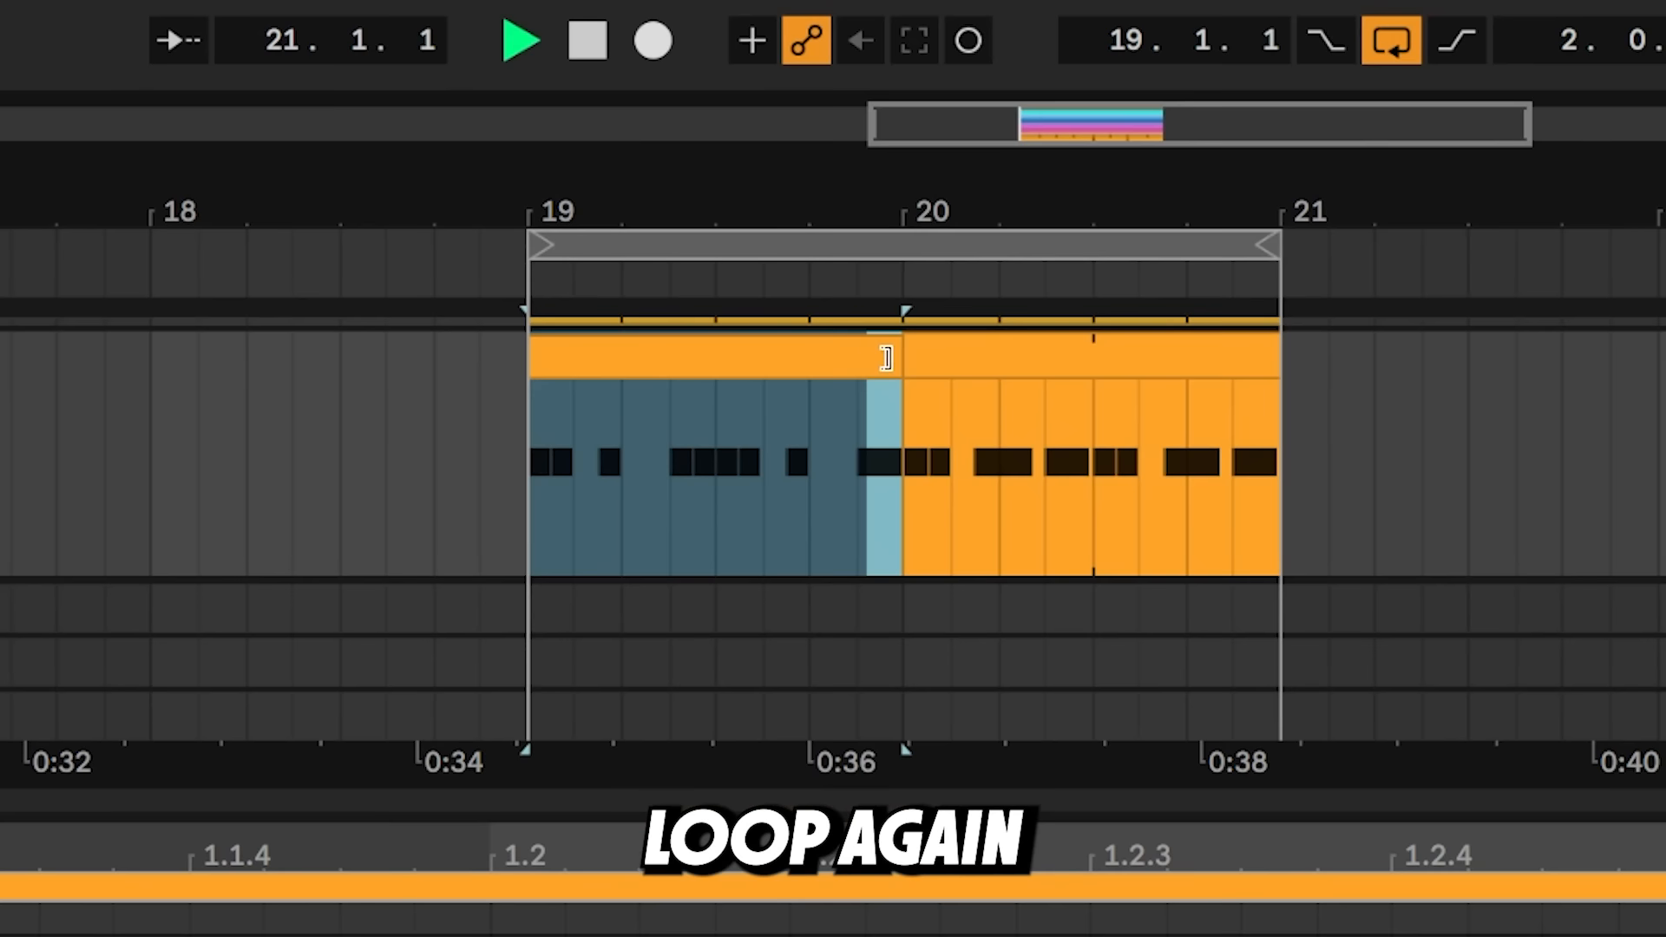
pyautogui.moveTo(1236, 373); pyautogui.dragTo(1281, 373)
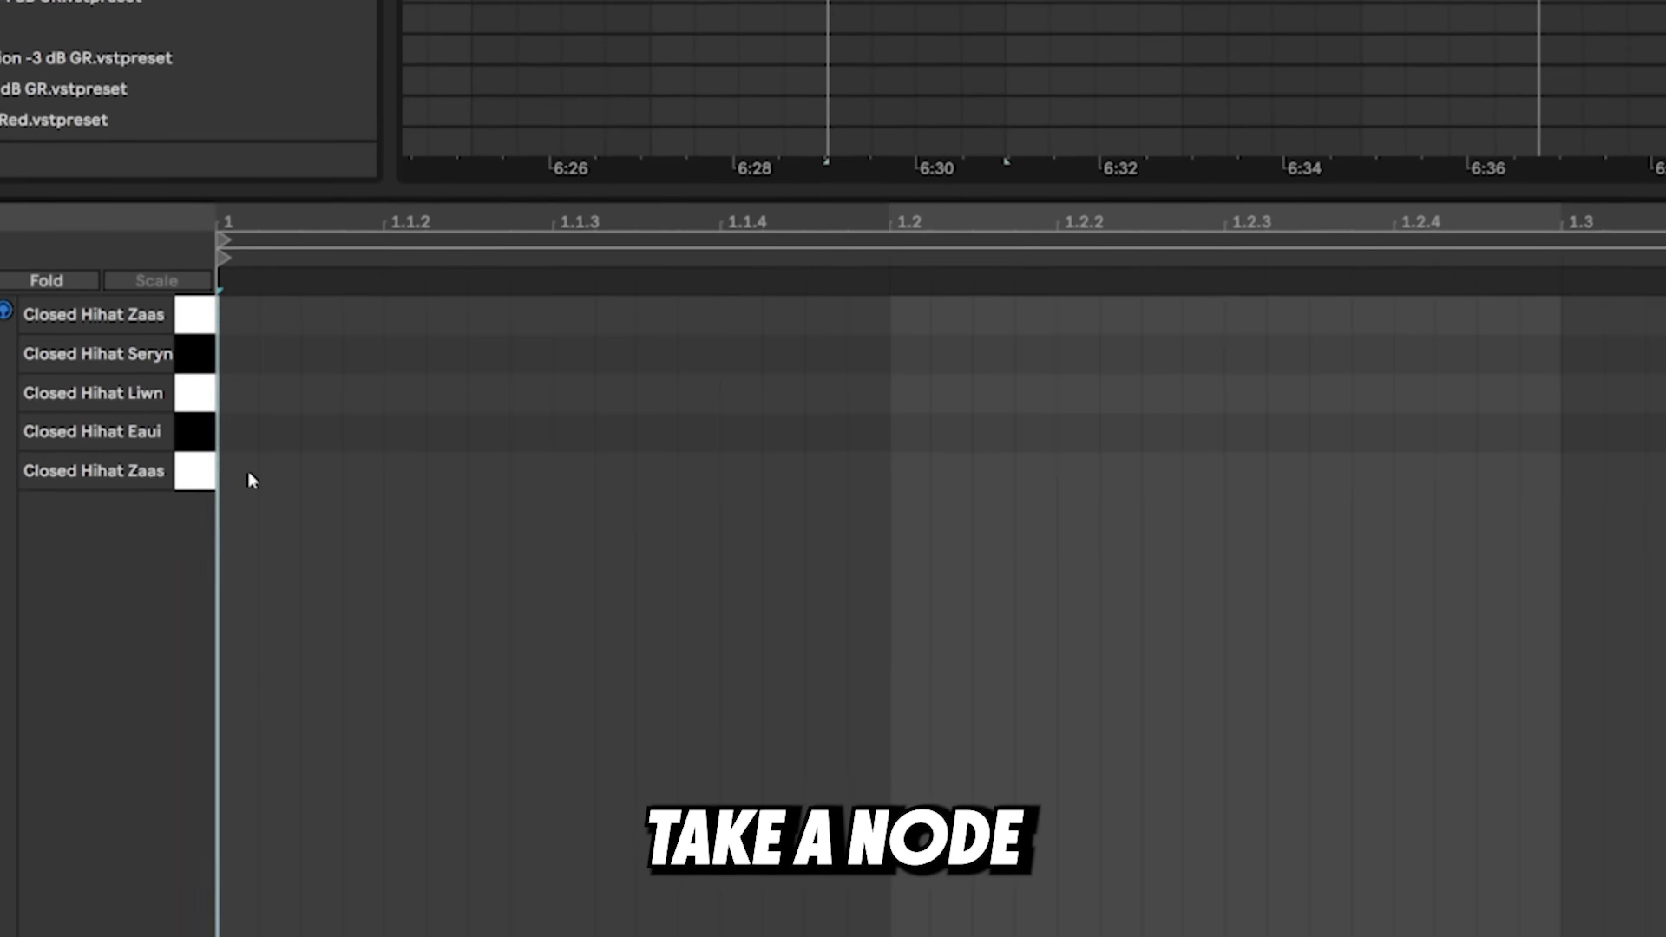
# Step: Add a Closed Hihat Zaas note at the clip's start, duplicate it fifteen times, and activate the LFO mapped to Detune
pyautogui.doubleClick(249, 476)
pyautogui.hotkey('ctrl', 'd')
pyautogui.hotkey('ctrl', 'd')
pyautogui.hotkey('ctrl', 'd')
pyautogui.hotkey('ctrl', 'd')
pyautogui.hotkey('ctrl', 'd')
pyautogui.hotkey('ctrl', 'd')
pyautogui.hotkey('ctrl', 'd')
pyautogui.hotkey('ctrl', 'd')
pyautogui.hotkey('ctrl', 'd')
pyautogui.hotkey('ctrl', 'd')
pyautogui.hotkey('ctrl', 'd')
pyautogui.hotkey('ctrl', 'd')
pyautogui.hotkey('ctrl', 'd')
pyautogui.hotkey('ctrl', 'd')
pyautogui.hotkey('ctrl', 'd')
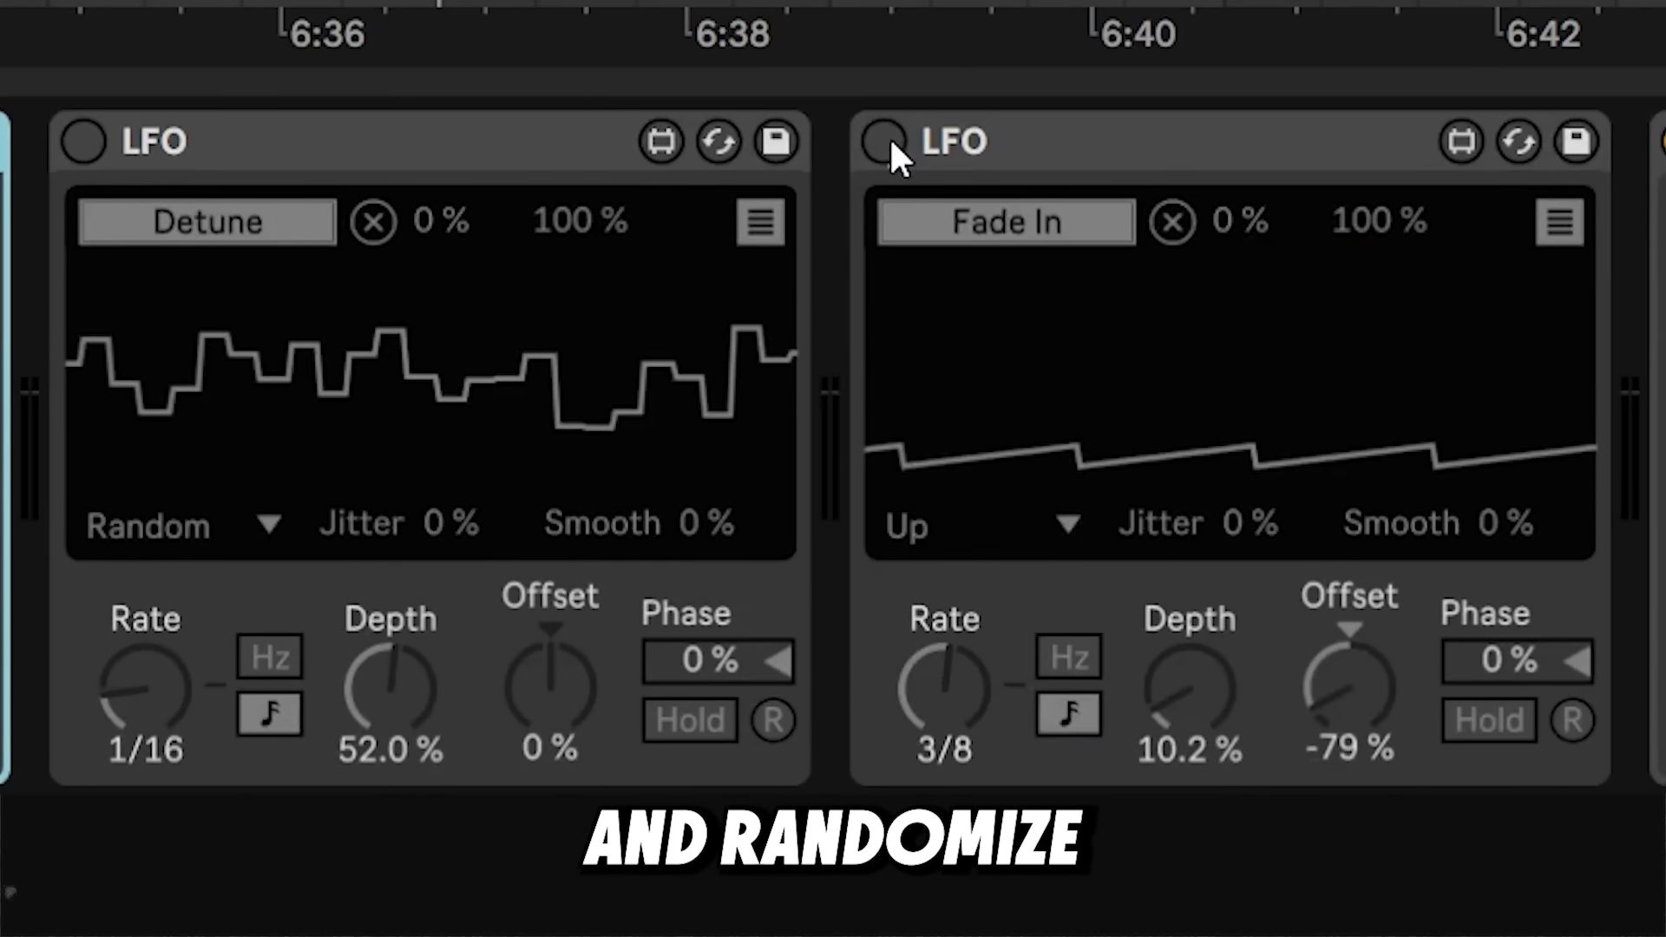
pyautogui.click(82, 141)
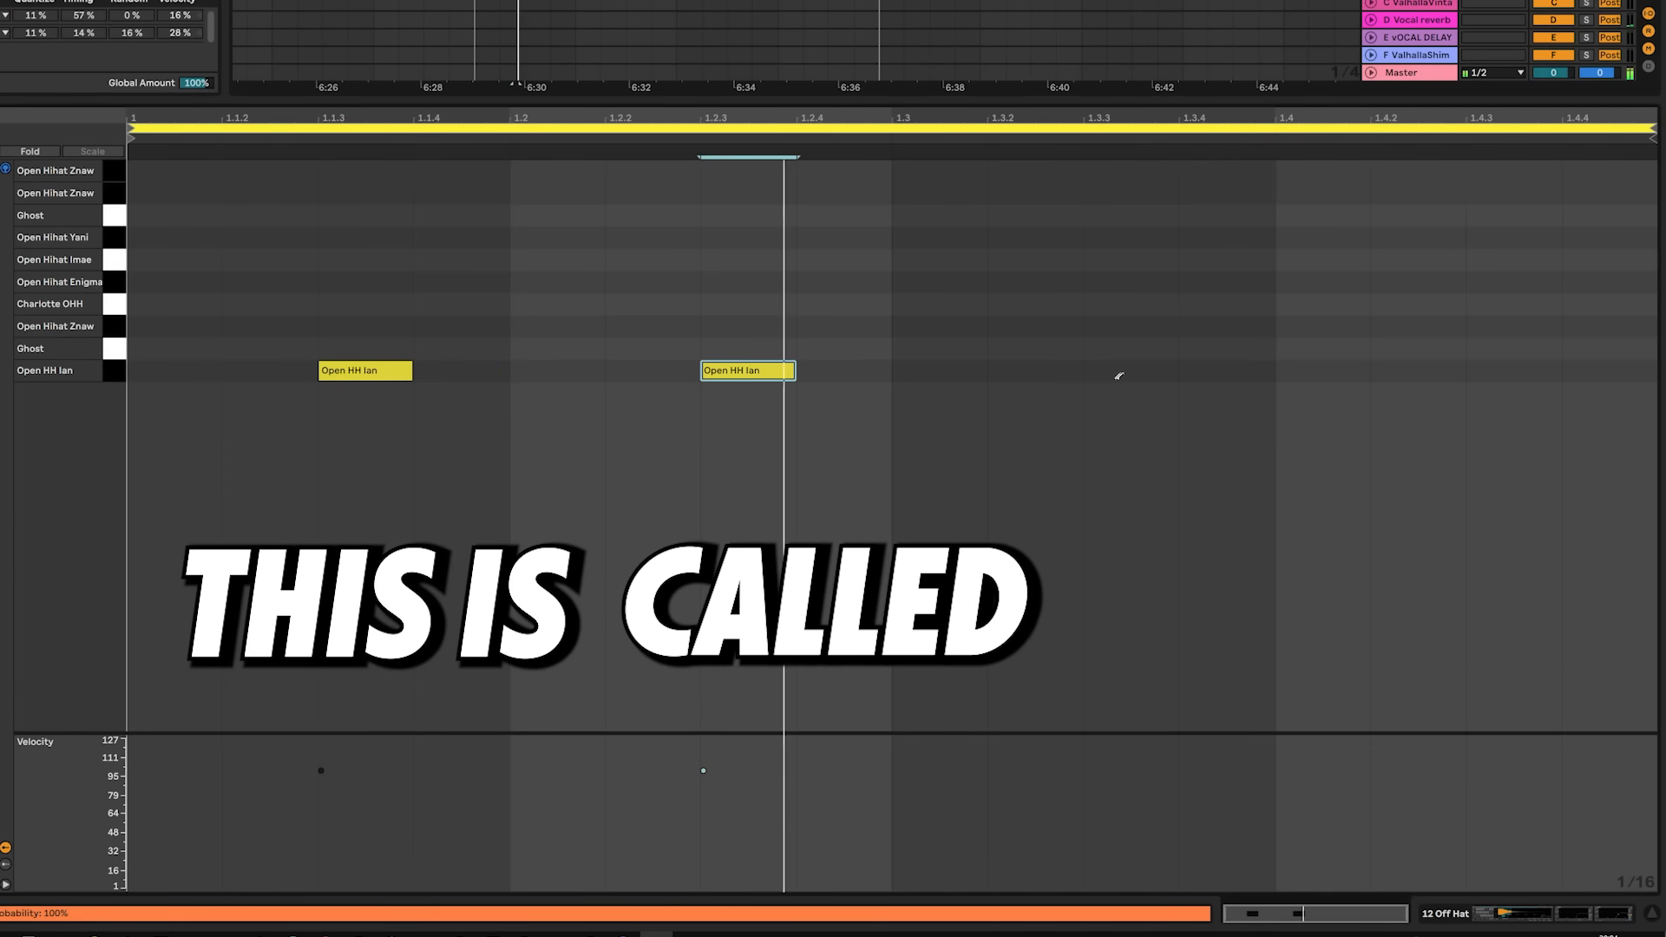
# Step: Add an off-beat Open HH Ian note at 1.3.3
pyautogui.click(1115, 371)
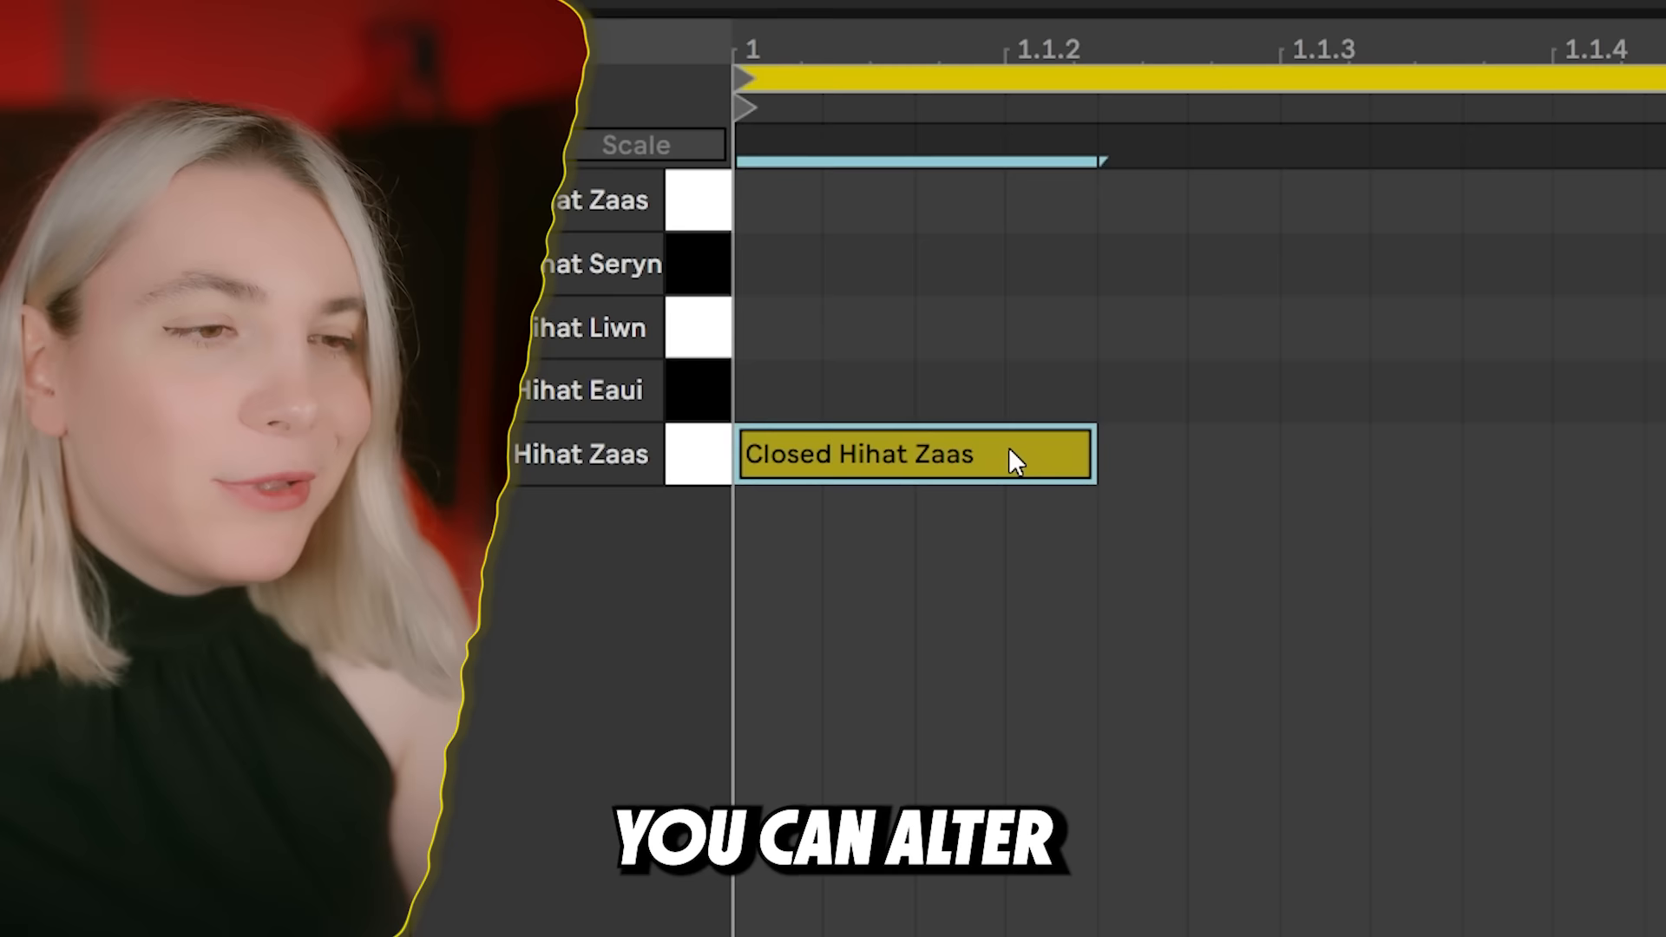
# Step: Duplicate the lengthened Closed Hihat Zaas note four times
pyautogui.hotkey('ctrl', 'd')
pyautogui.hotkey('ctrl', 'd')
pyautogui.hotkey('ctrl', 'd')
pyautogui.hotkey('ctrl', 'd')
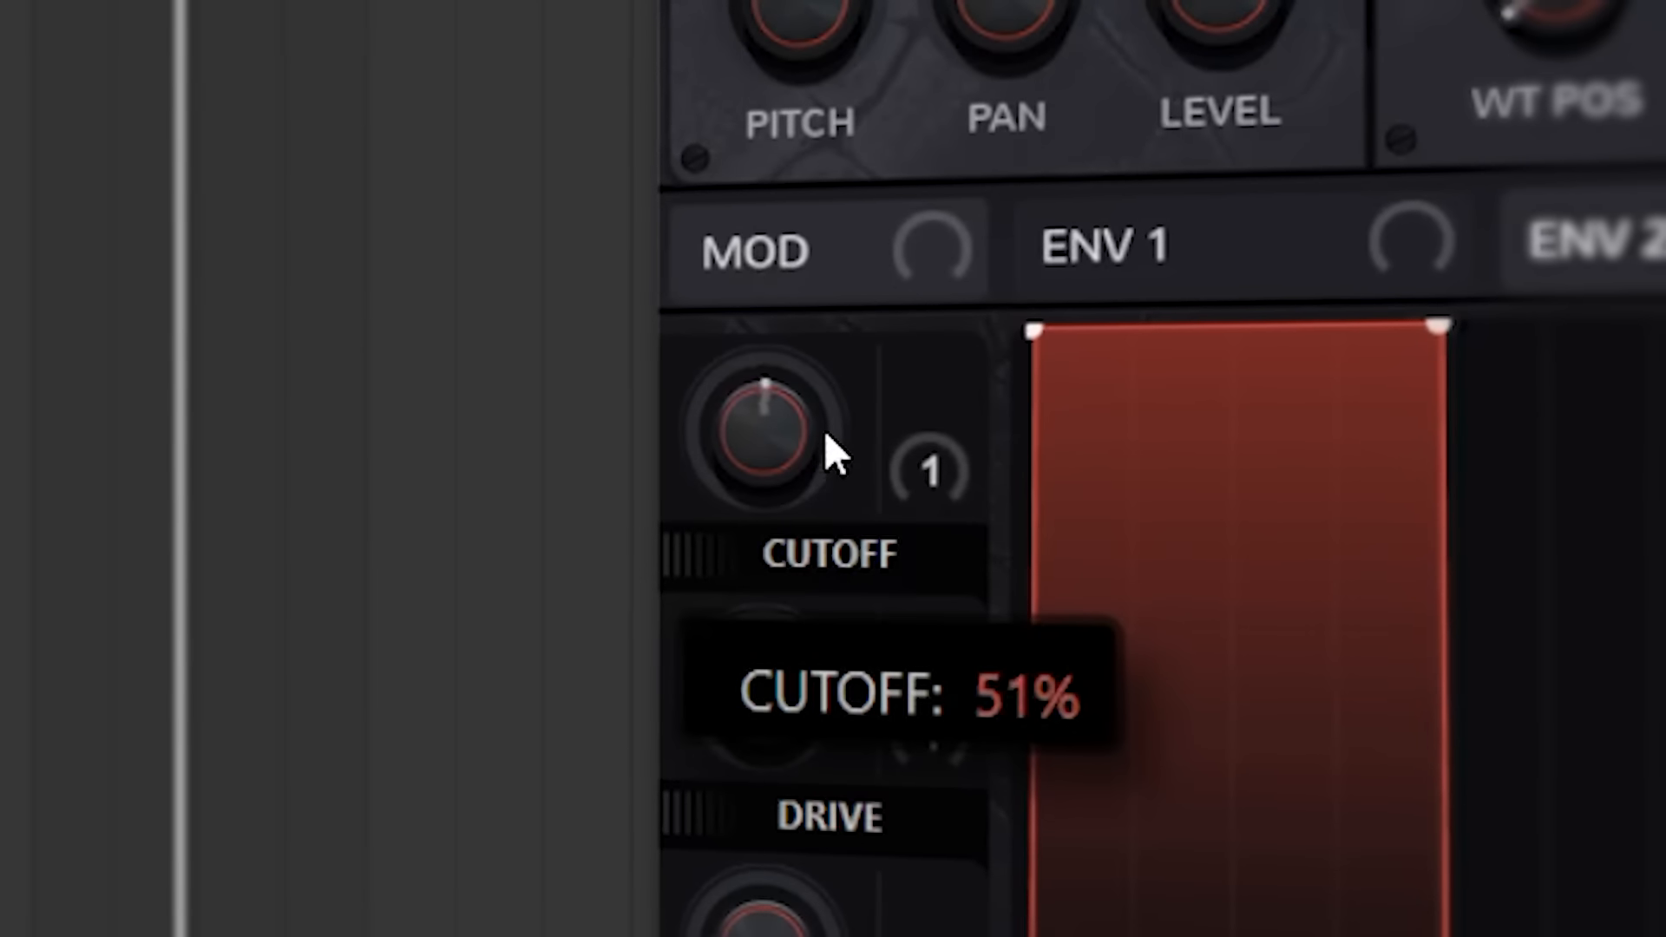
# Step: Lower the CUTOFF control in the synth's MOD section
pyautogui.moveTo(833, 245); pyautogui.dragTo(854, 555)
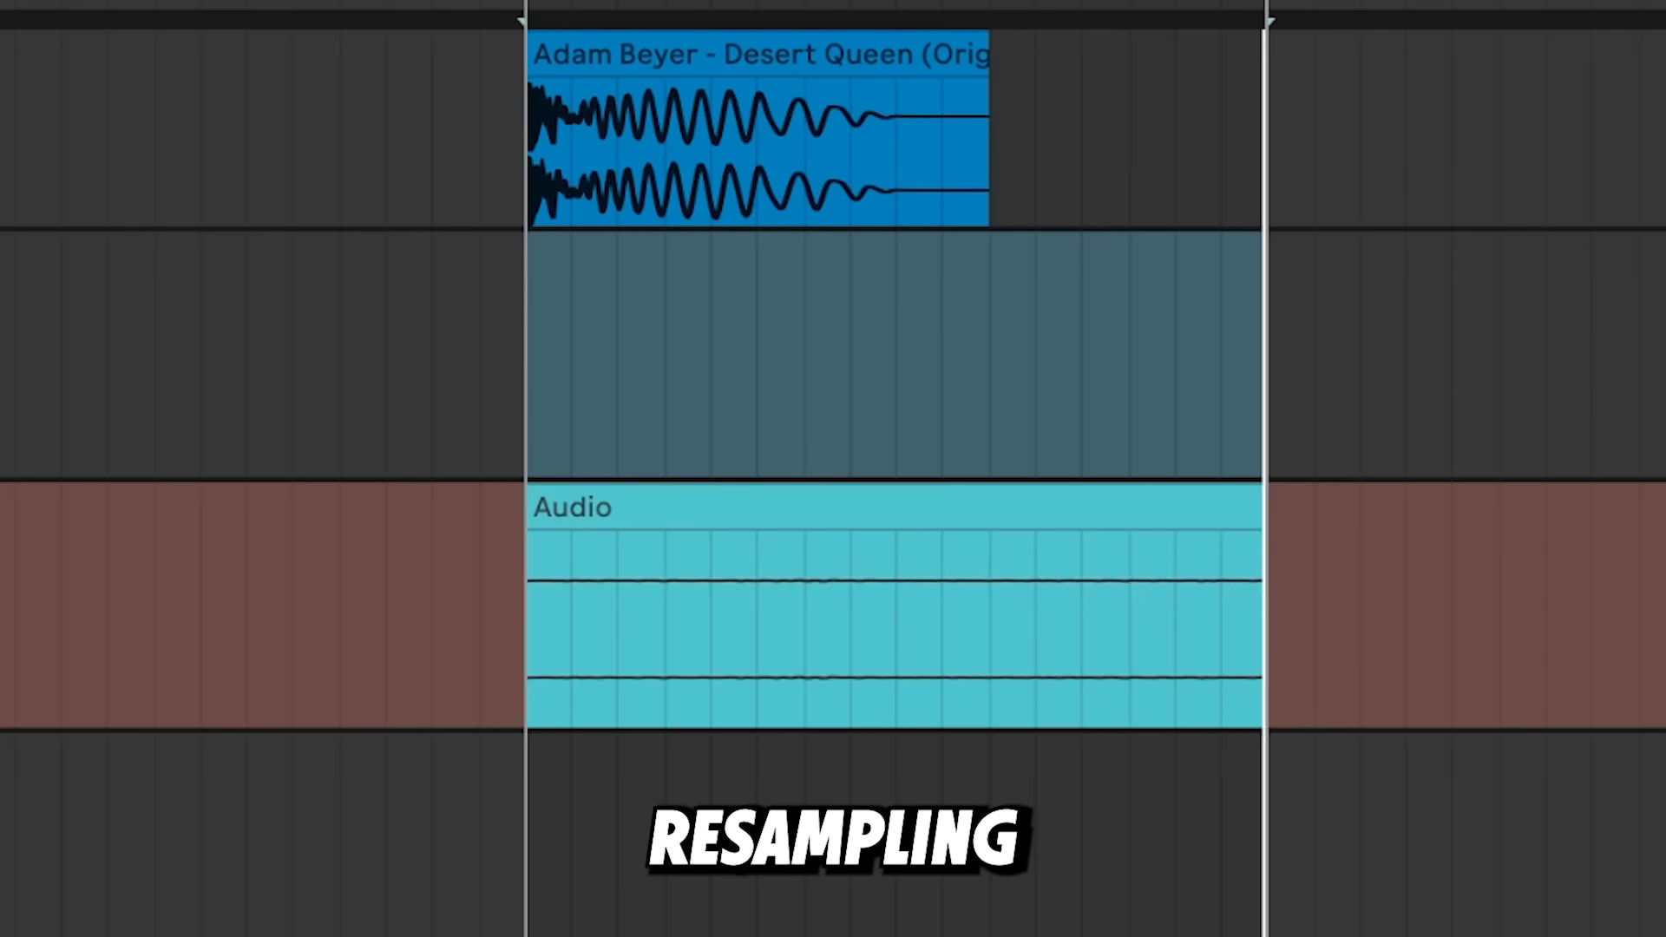
# Step: Copy slices of the resampled Audio 4 clip to 91.1.4 and 91.1.3, and delete the selected part
pyautogui.moveTo(1165, 548); pyautogui.dragTo(1360, 550)
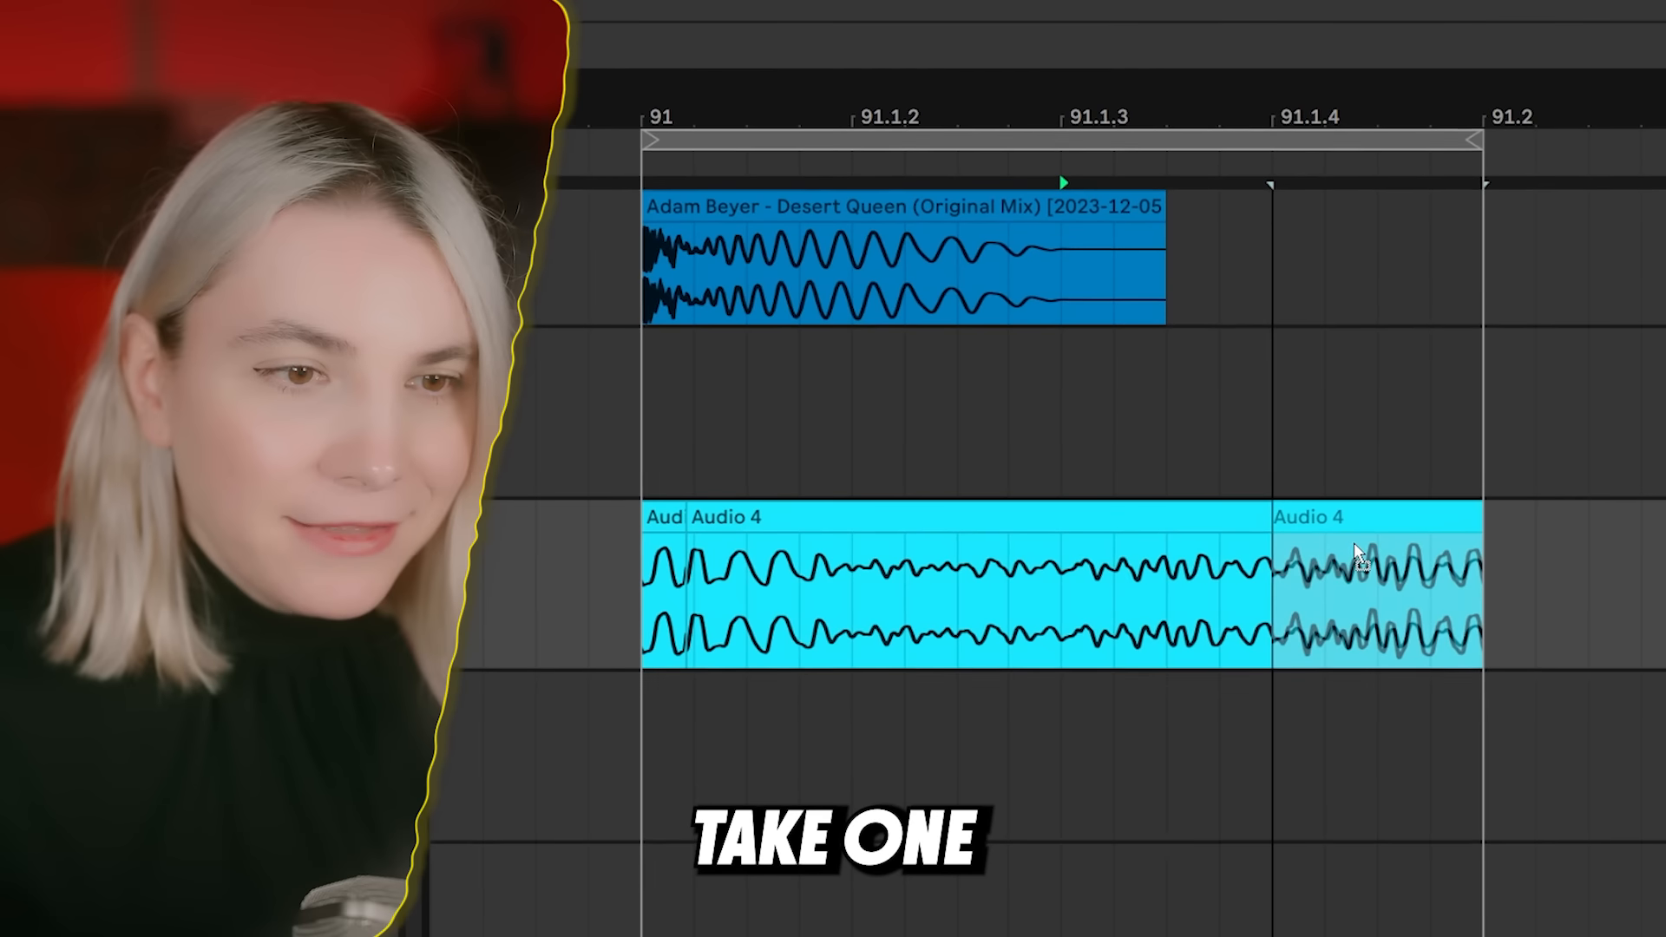
pyautogui.moveTo(1326, 108); pyautogui.dragTo(1324, 130)
pyautogui.moveTo(946, 409); pyautogui.dragTo(973, 430)
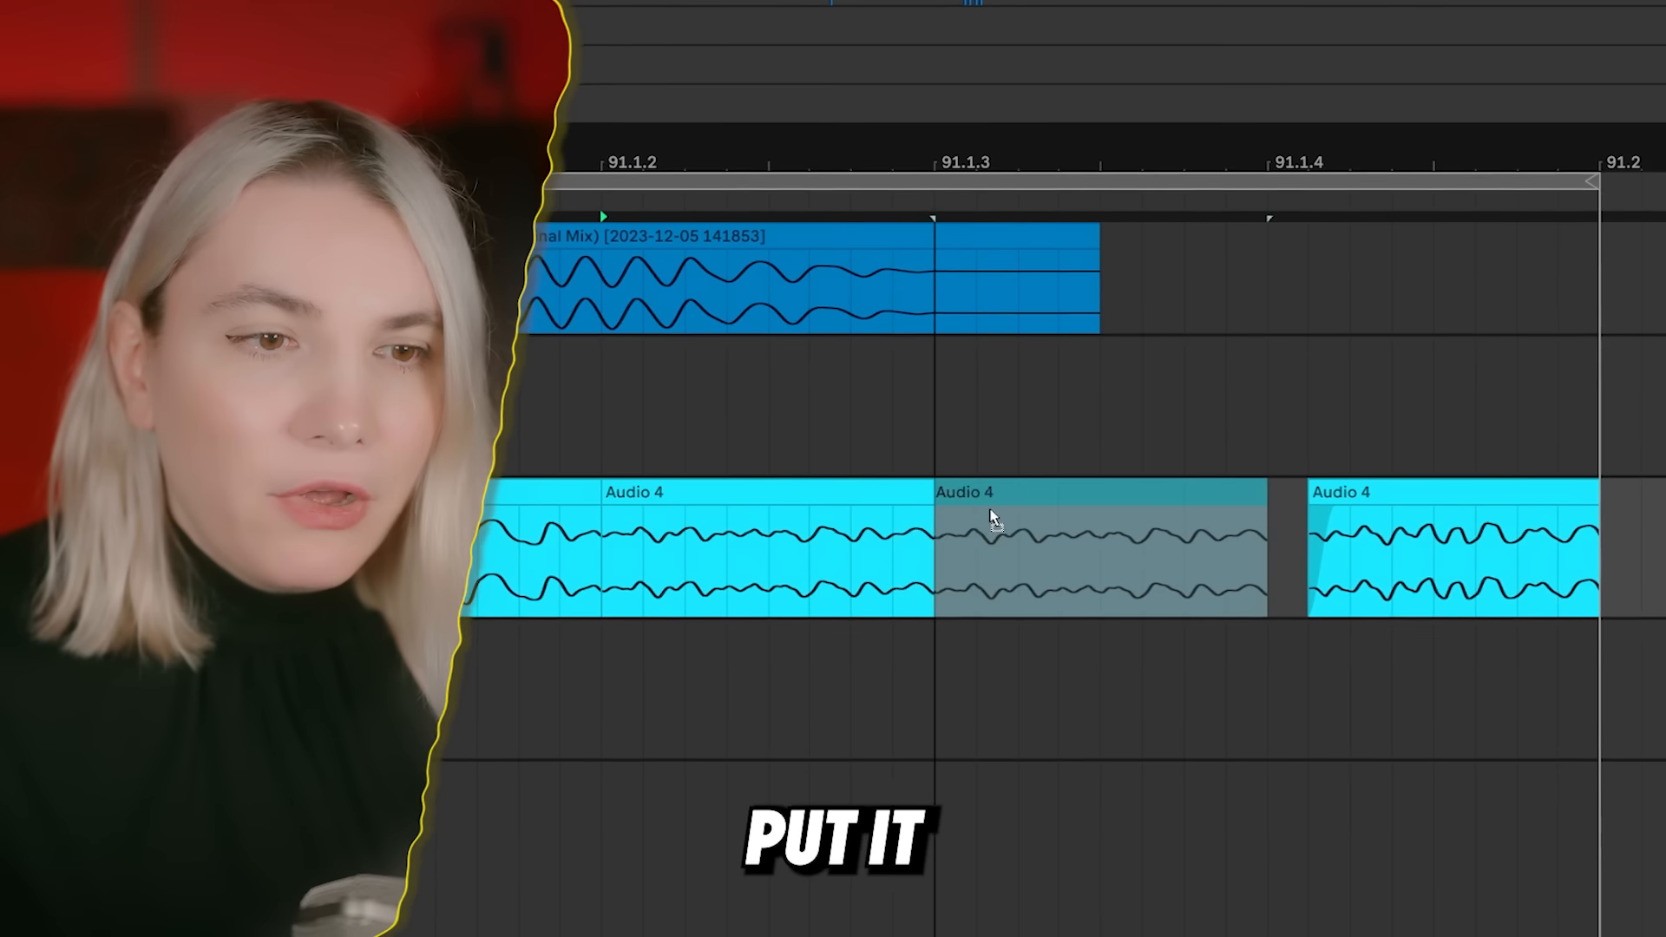
pyautogui.press('Delete')
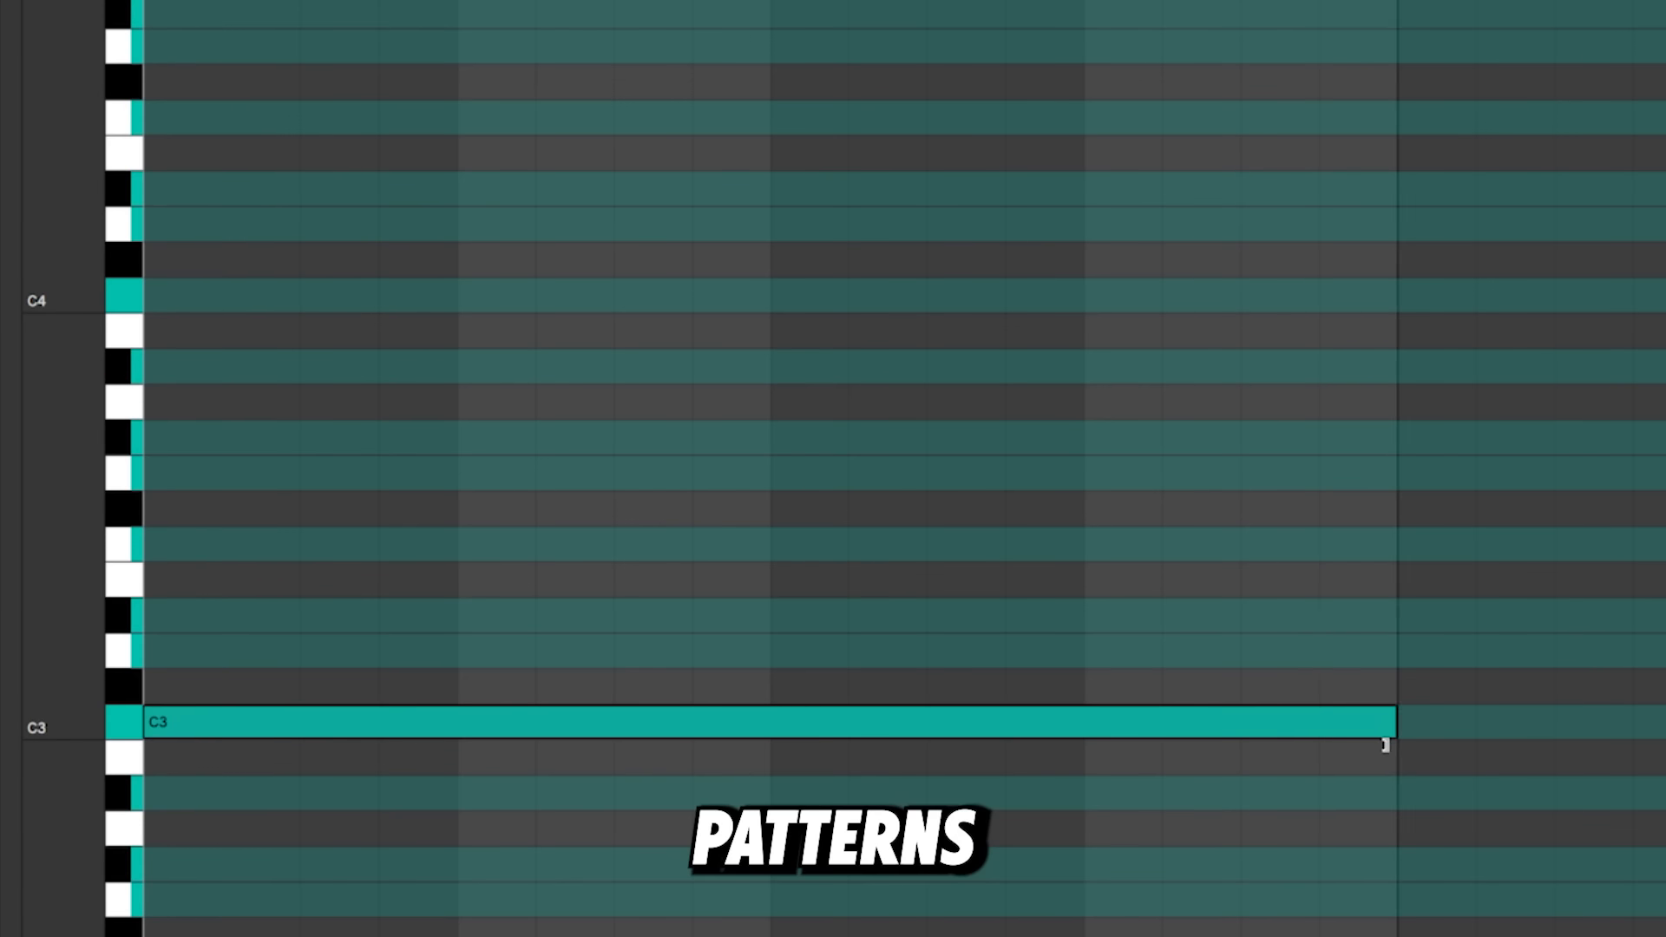
# Step: Build a C minor chord by copying the C3 note to E♭3 and G3, and duplicate the chord into bar 2
pyautogui.moveTo(914, 730); pyautogui.dragTo(884, 487)
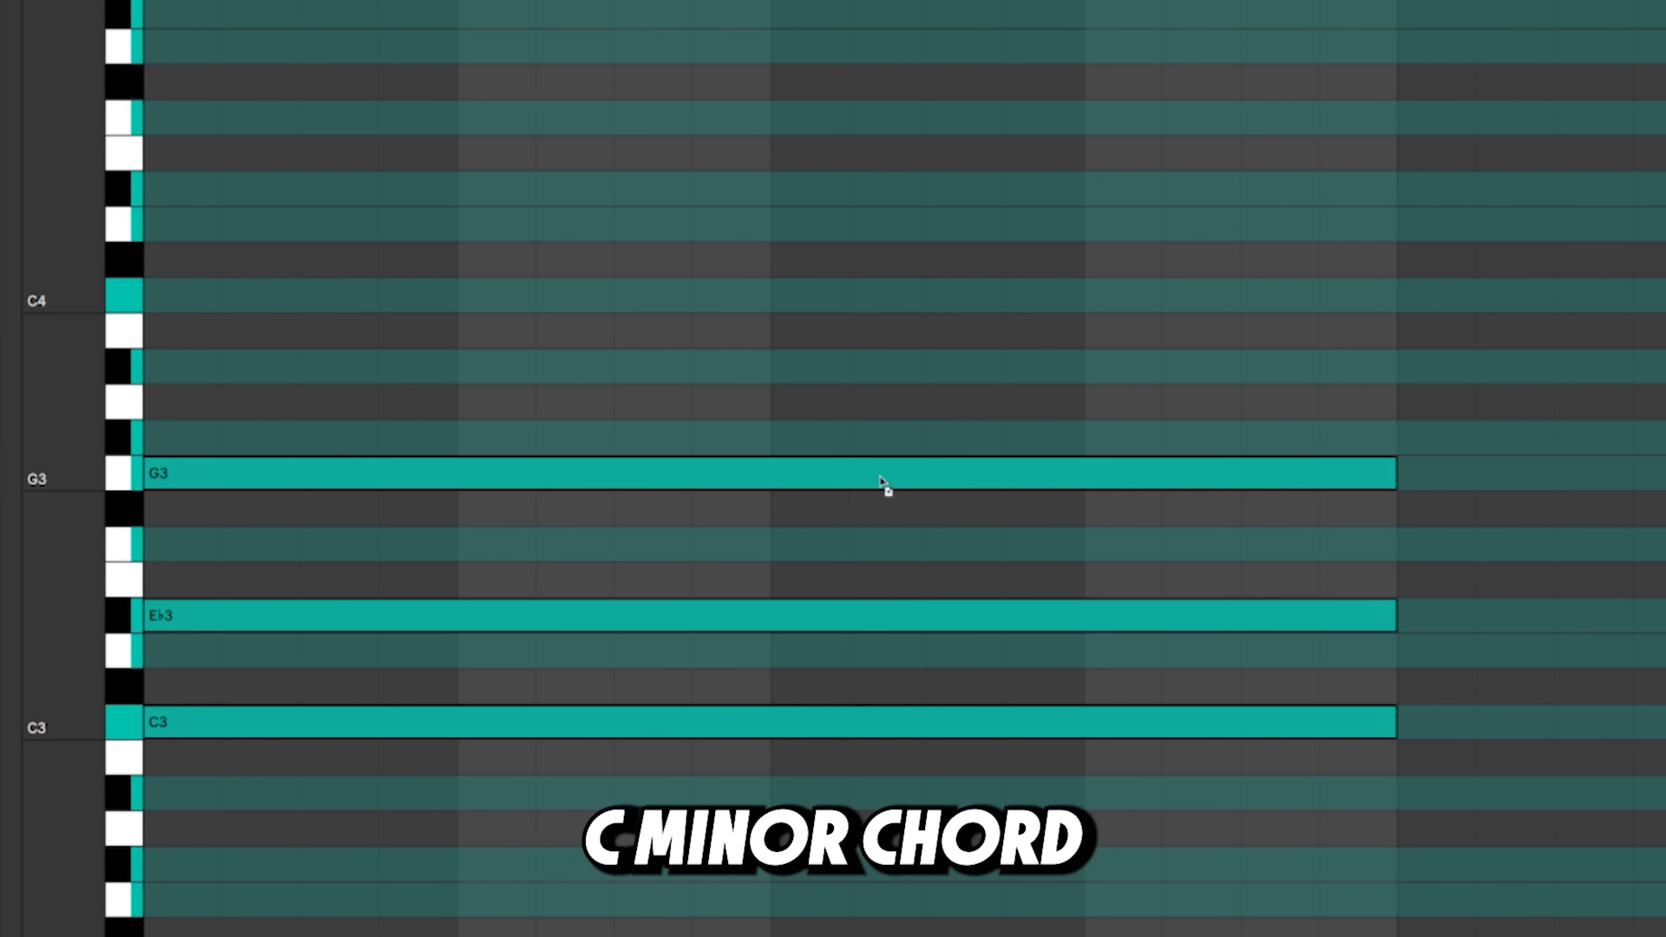
pyautogui.hotkey('ctrl', 'a')
pyautogui.hotkey('ctrl', 'd')
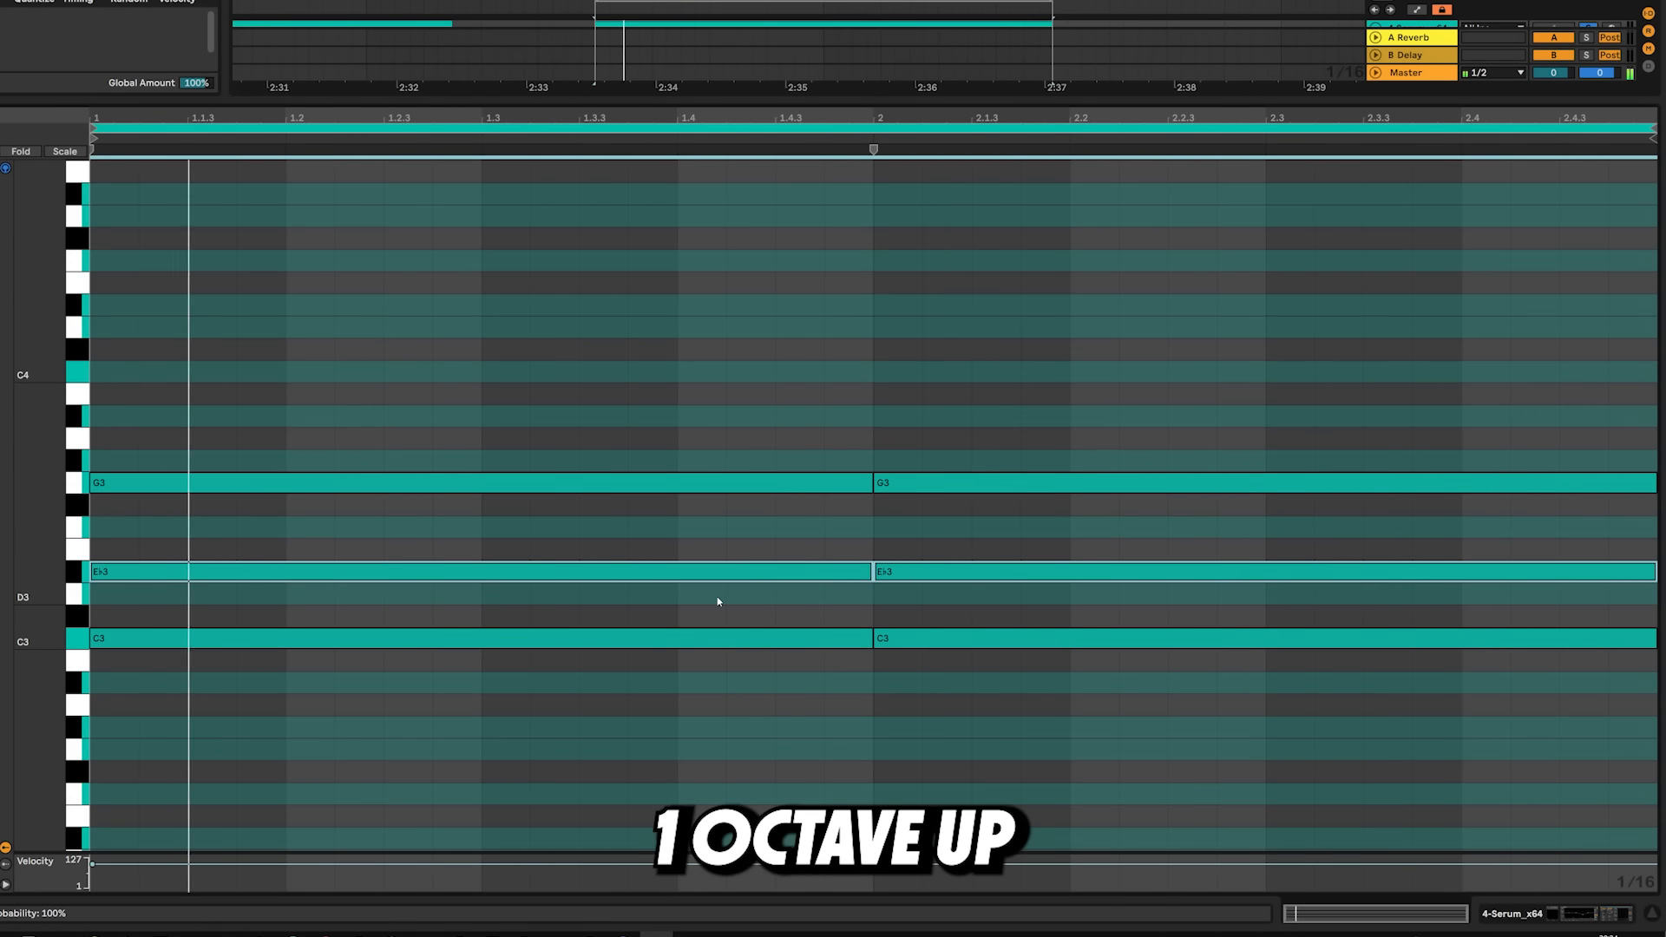
# Step: Transpose both E♭3 notes up one octave and raise the first chord's G3 by one semitone
pyautogui.hotkey('shift', 'Up')
pyautogui.click(649, 484)
pyautogui.press('Up')
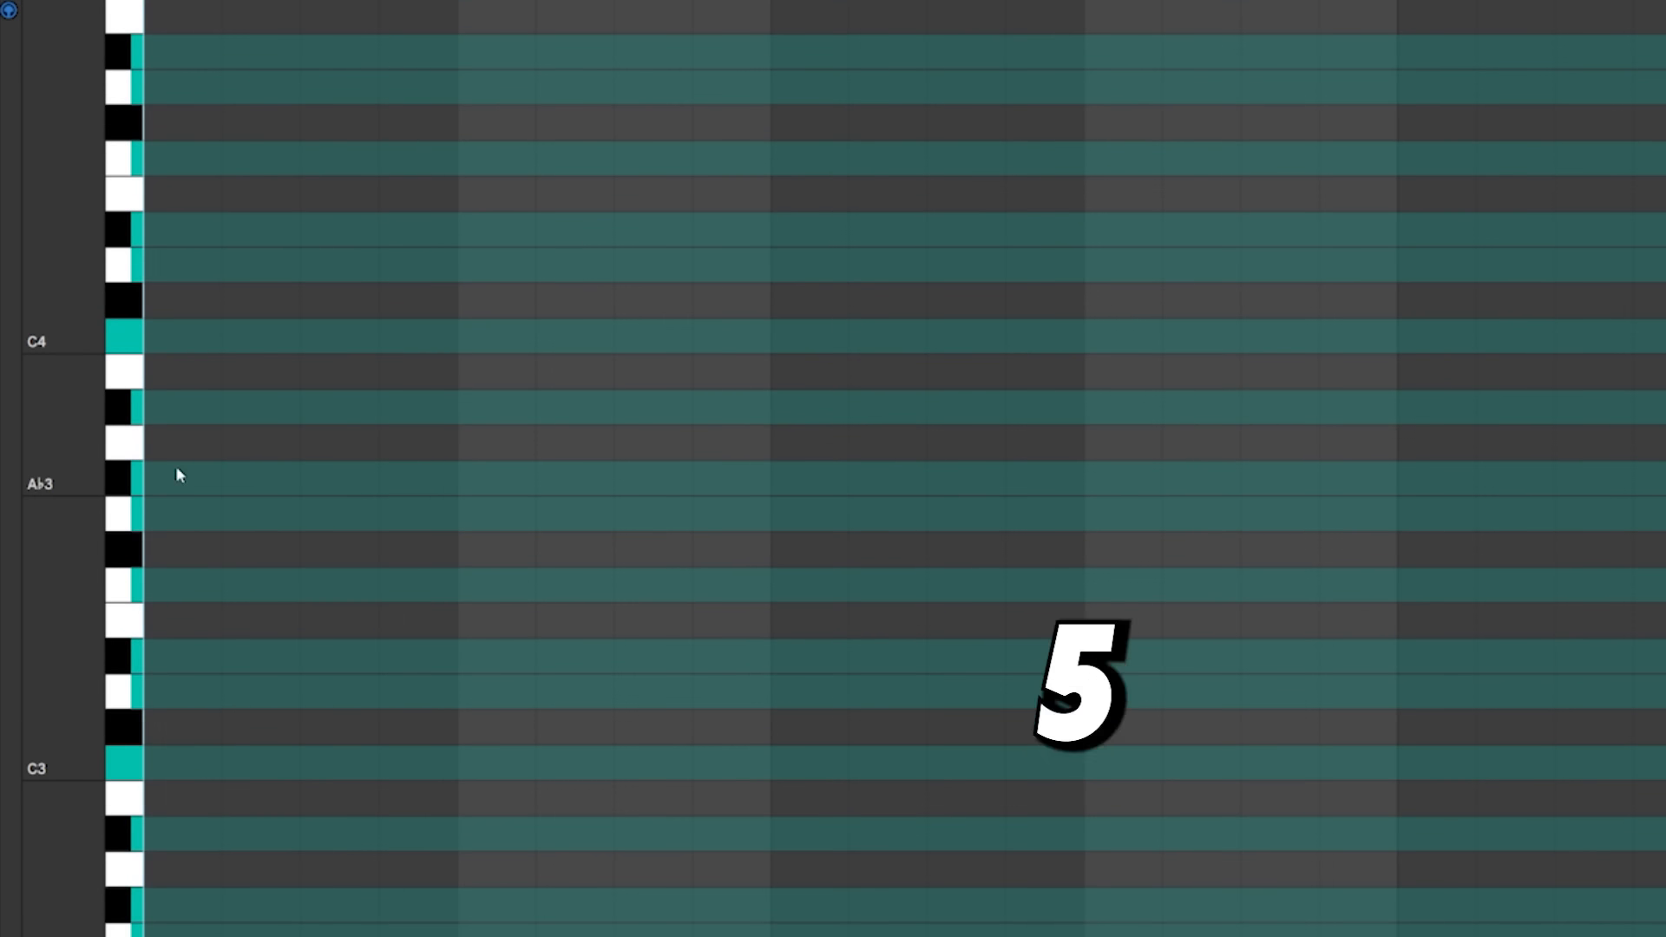
# Step: Add an E♭4 note to the first chord of a new progression and place a copied third chord lower
pyautogui.click(417, 239)
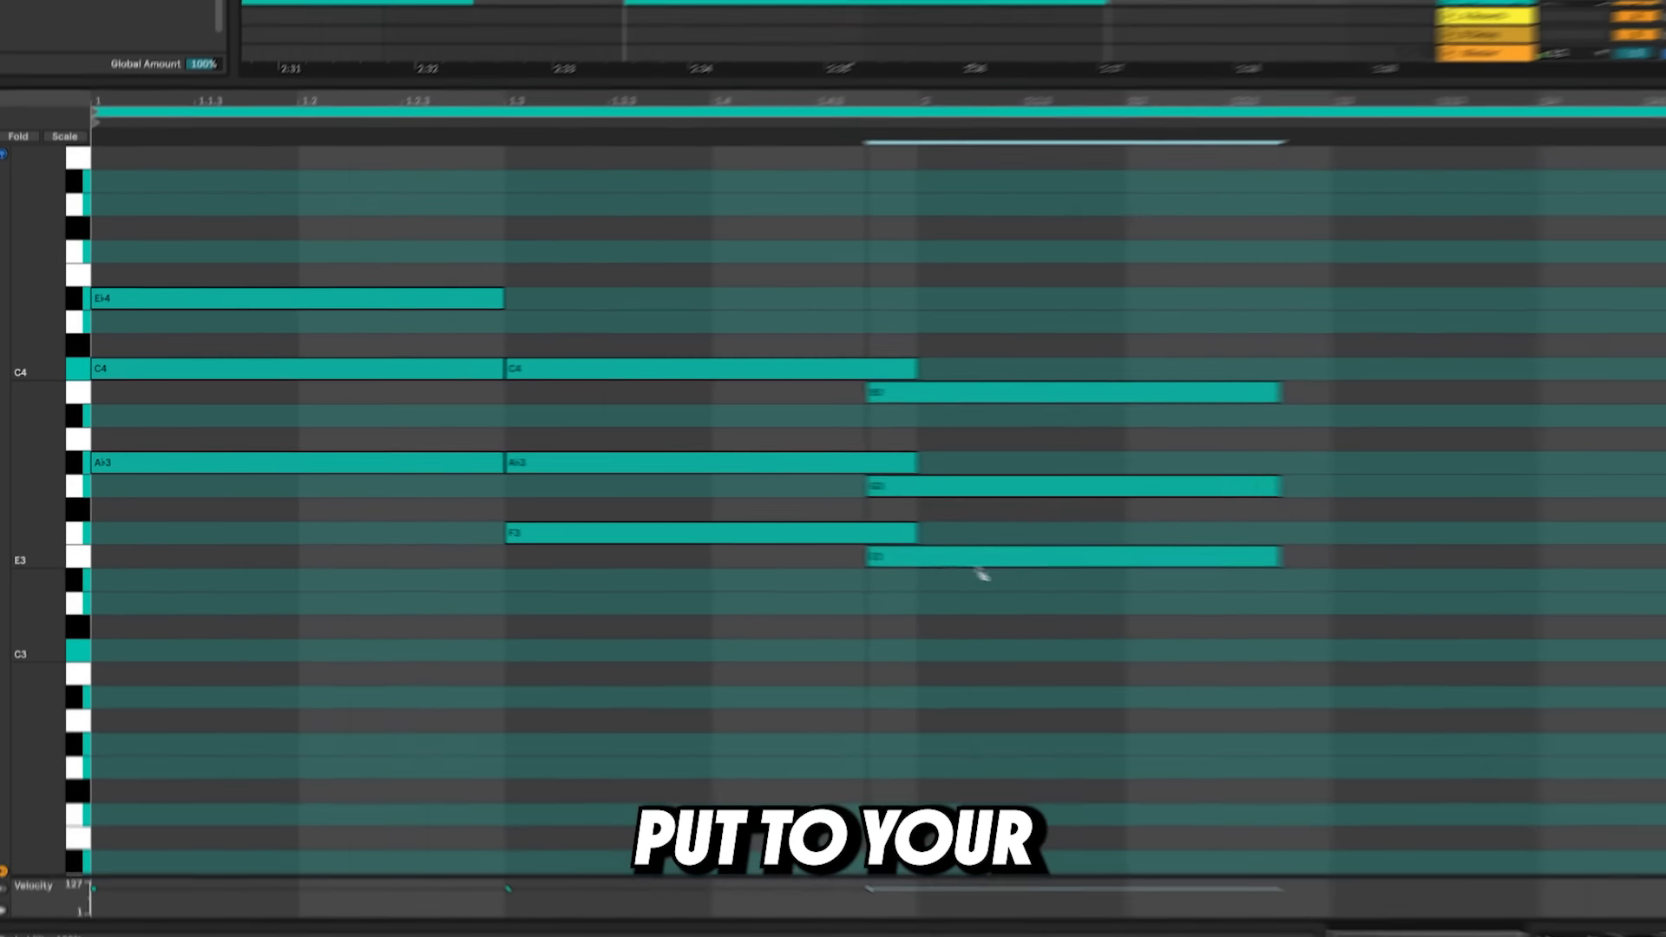
pyautogui.moveTo(985, 569); pyautogui.dragTo(965, 630)
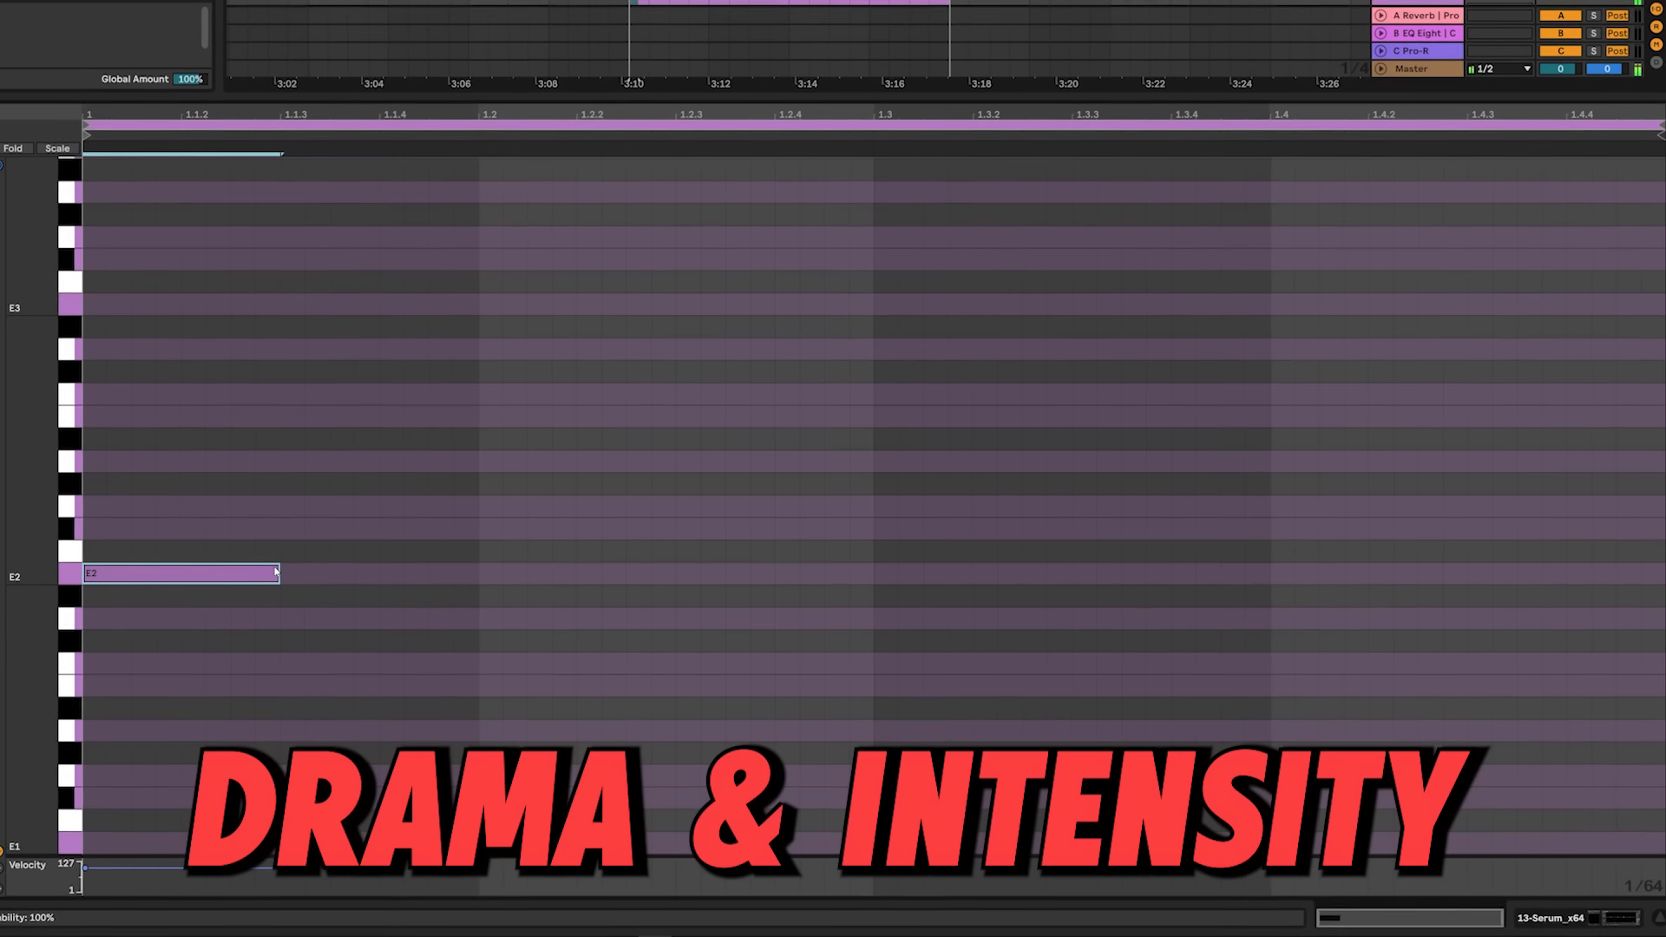
# Step: Duplicate the E2 note so the copy starts at 1.1.3
pyautogui.hotkey('ctrl', 'd')
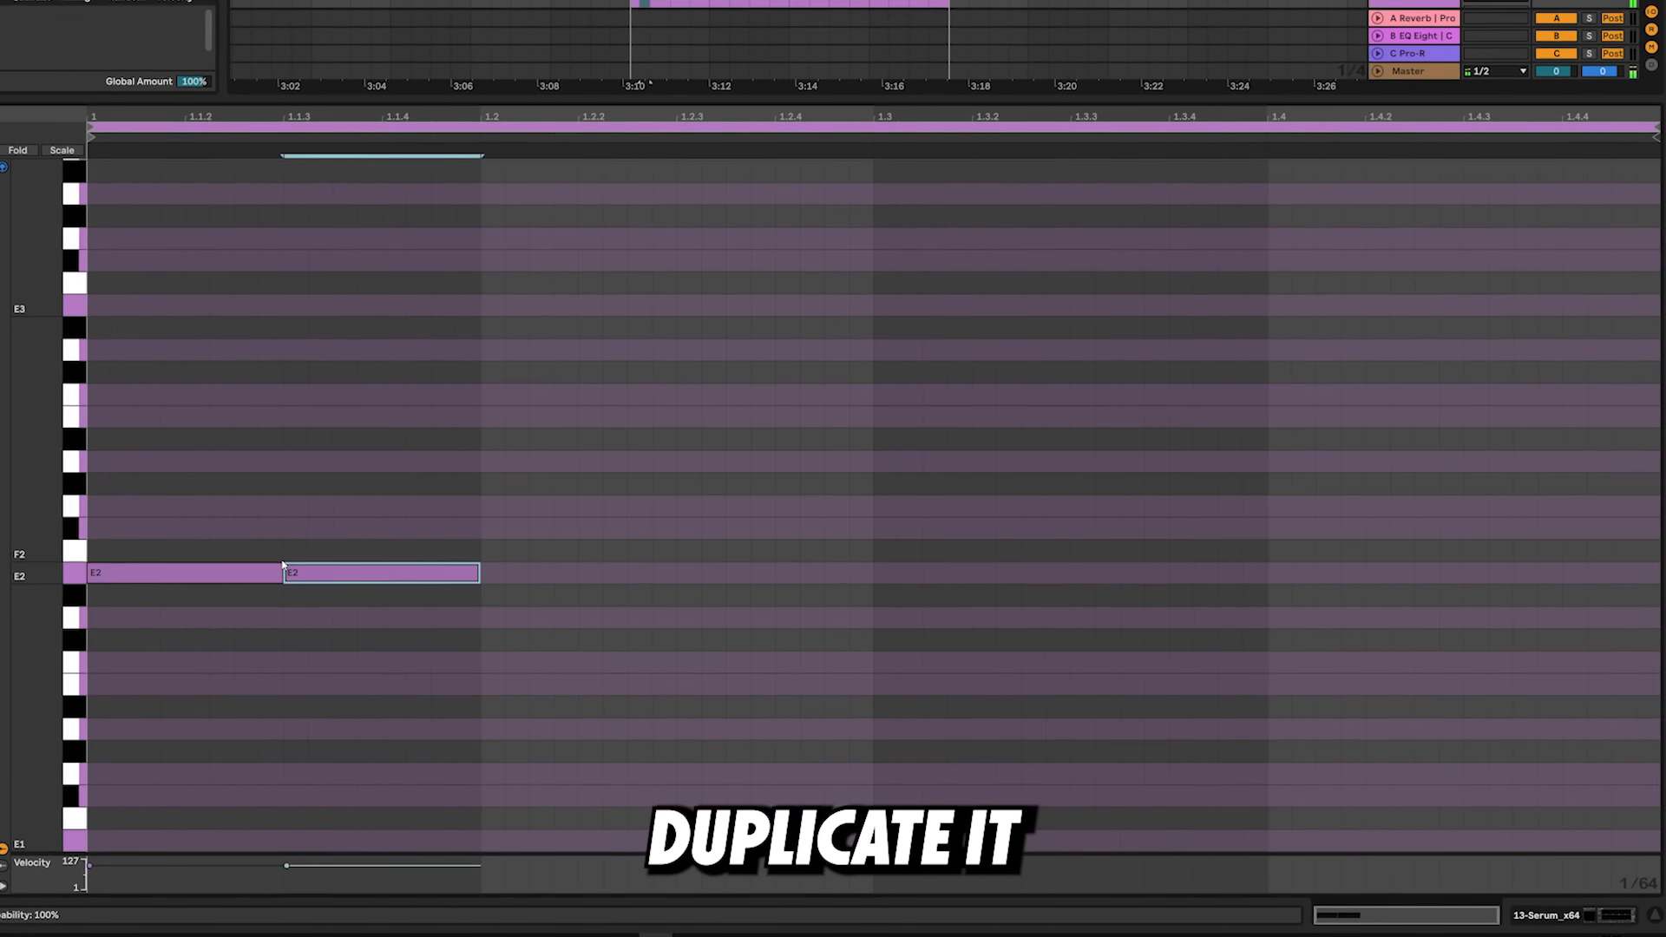